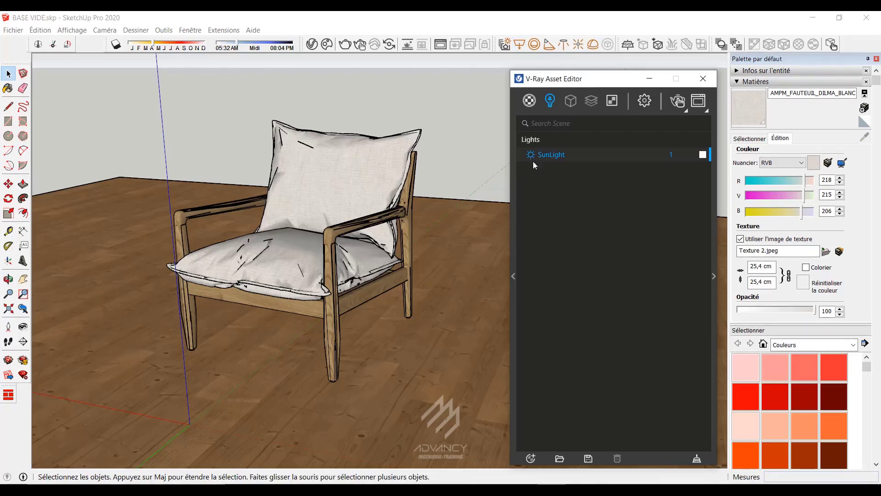
Disable the scene's SunLight in the V-Ray lights list and show its parameters
middle_drag(311, 277, 404, 248)
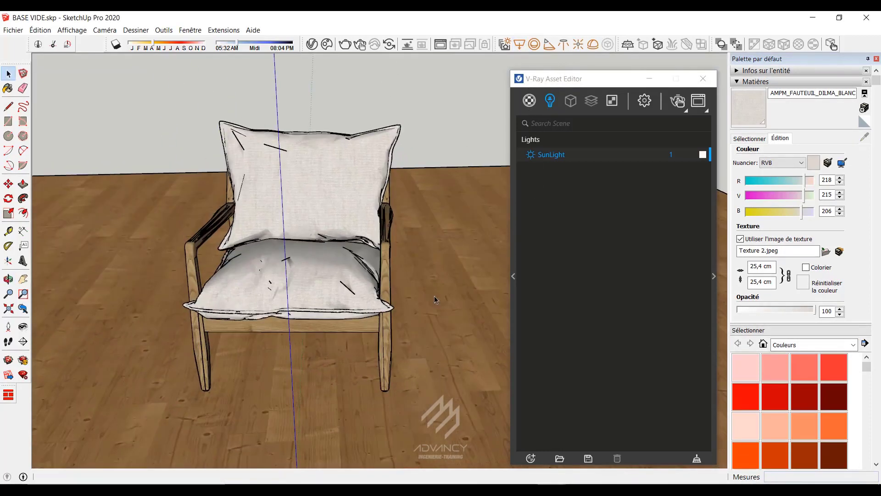
click(531, 157)
drag(575, 83, 453, 60)
click(590, 234)
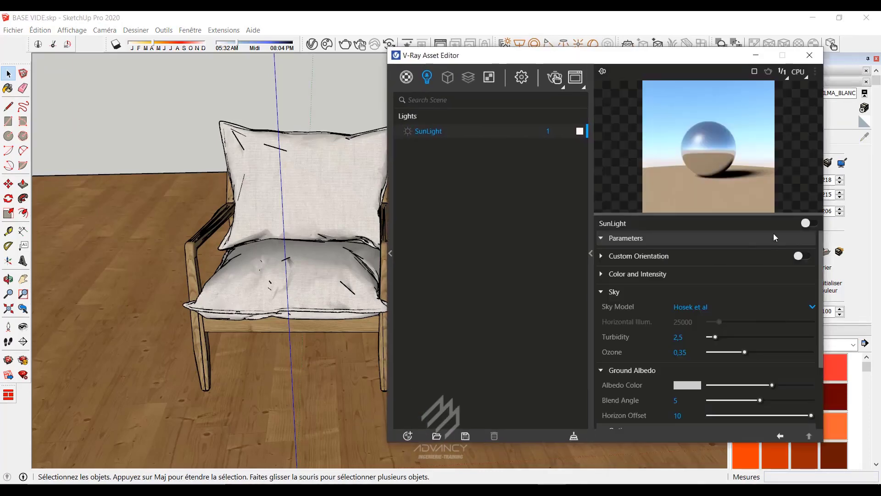
click(813, 223)
Run an interactive render of the armchair with the sun off, view it from another angle, and stop it
click(557, 78)
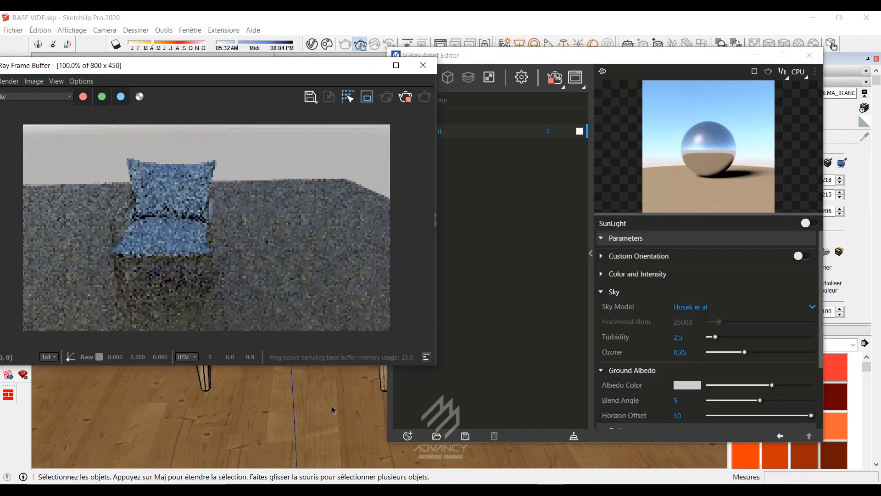
mouse_move(252, 423)
middle_down()
mouse_move(260, 391)
mouse_move(52, 389)
mouse_move(133, 391)
middle_up()
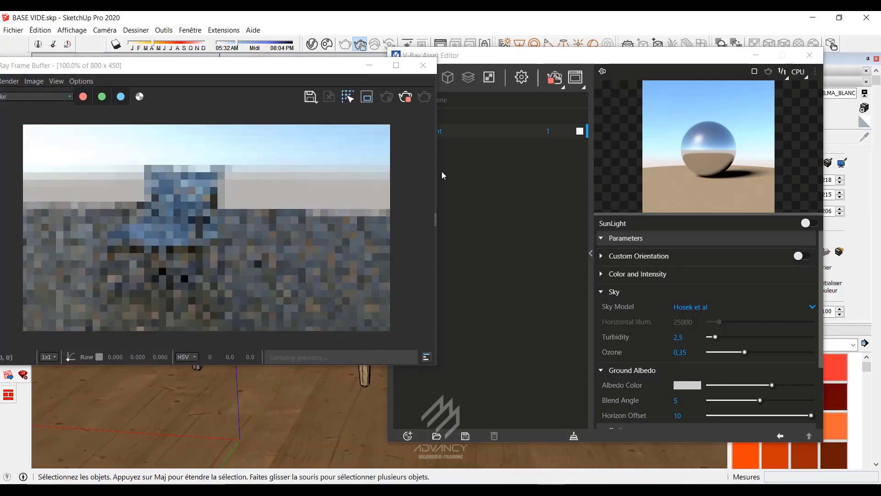
click(405, 96)
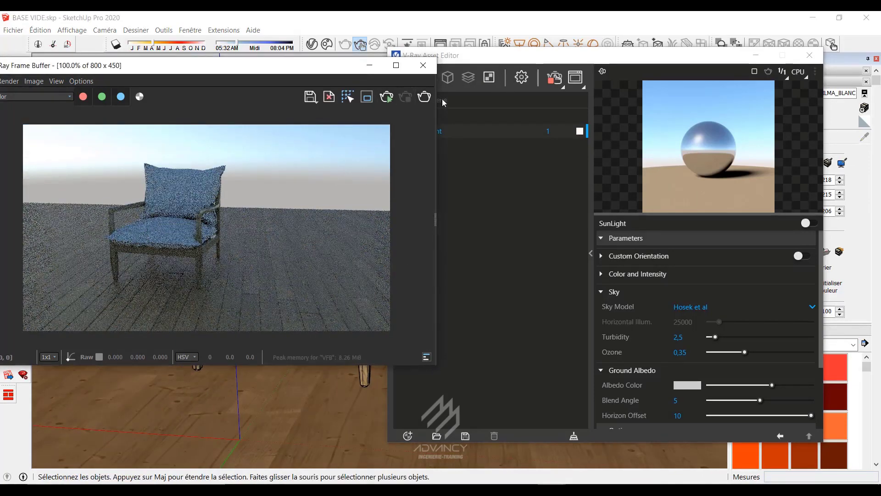
Disable the Background in the V-Ray environment render settings
click(524, 79)
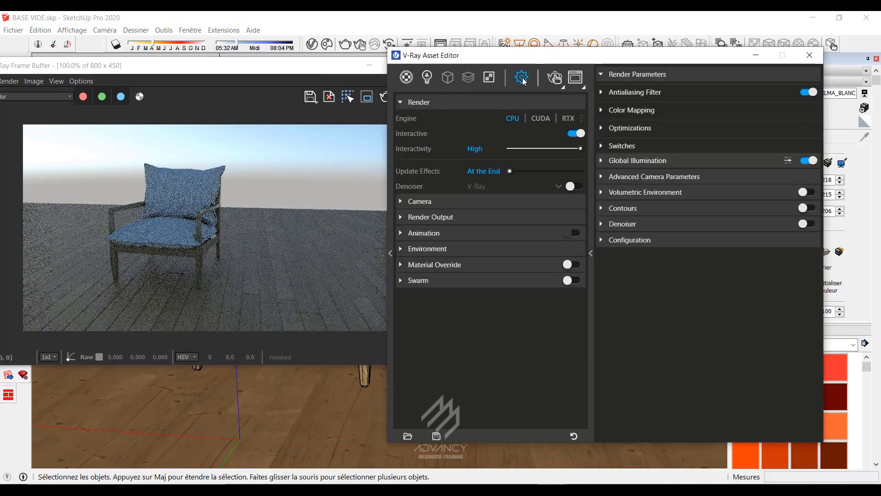
click(436, 248)
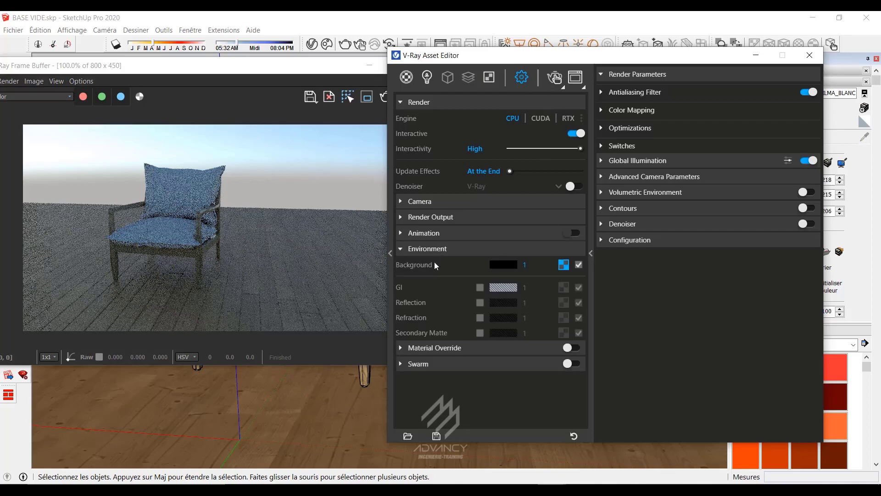
click(580, 264)
Check the scene without sun or background in an interactive render, and close the frame buffer and Asset Editor
click(554, 77)
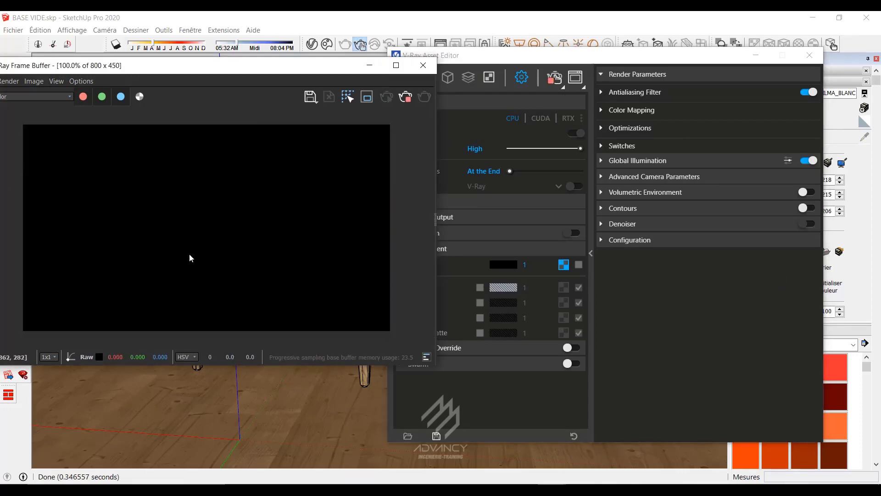
click(424, 65)
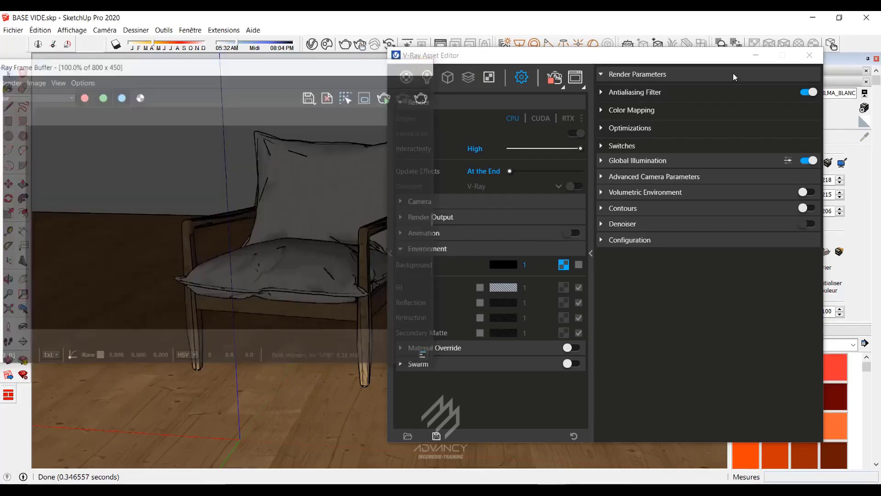
click(809, 55)
Place a V-Ray Sphere Light of size about 10.9 on the floor in front of the armchair
middle_drag(453, 225, 500, 279)
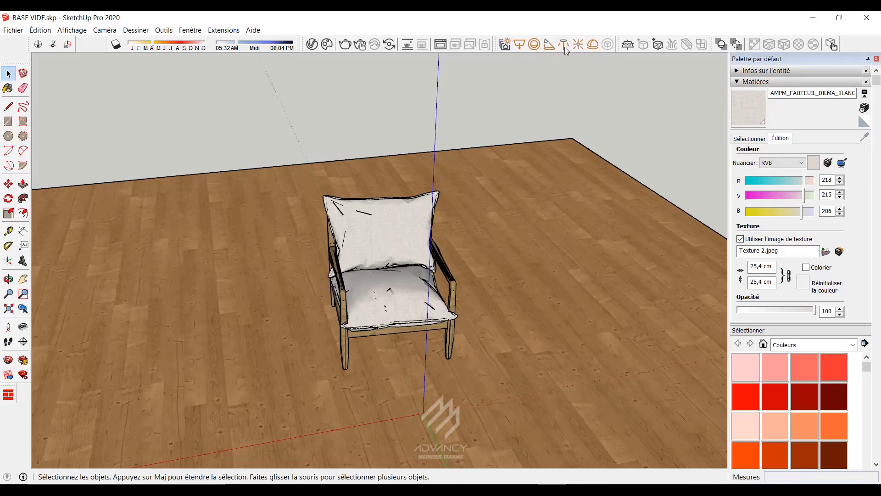
click(535, 43)
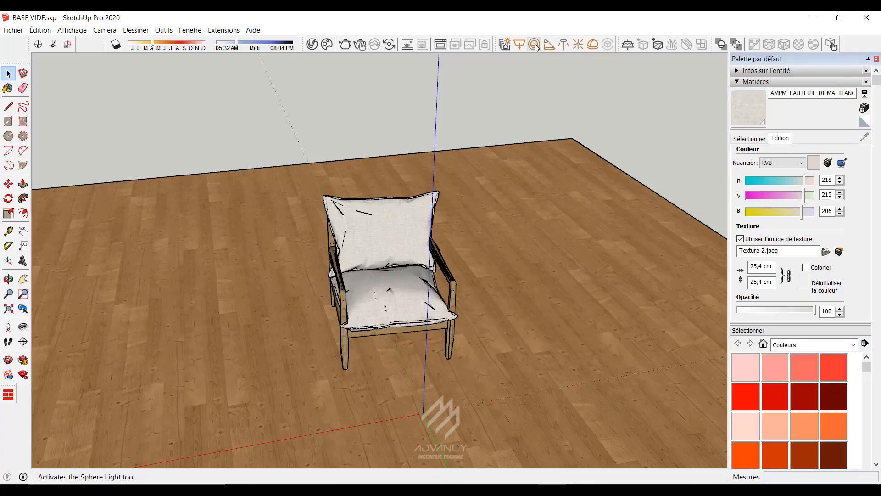
click(439, 399)
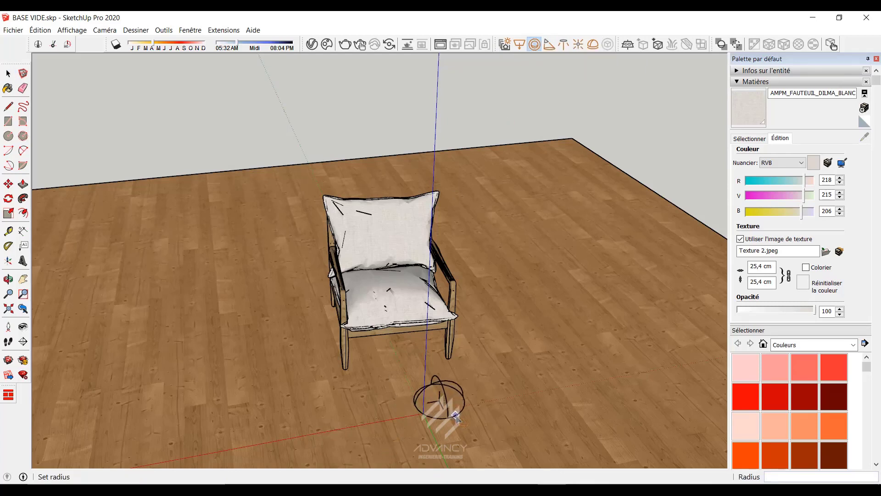
click(453, 414)
key(space)
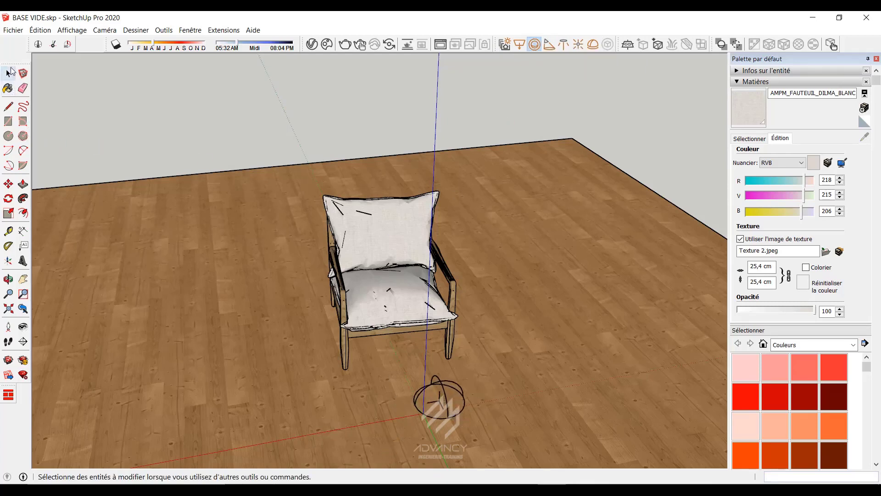
Move the sphere light up about 145 cm above the floor
click(445, 394)
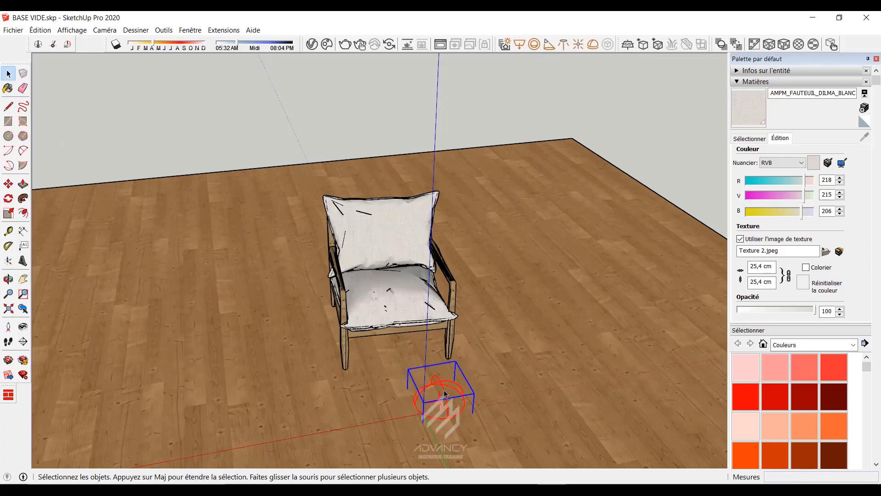
key(m)
click(445, 393)
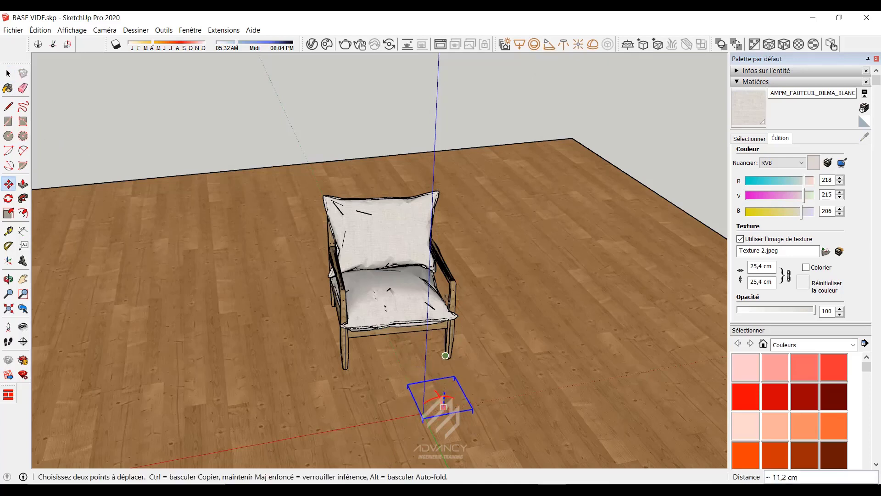
click(504, 122)
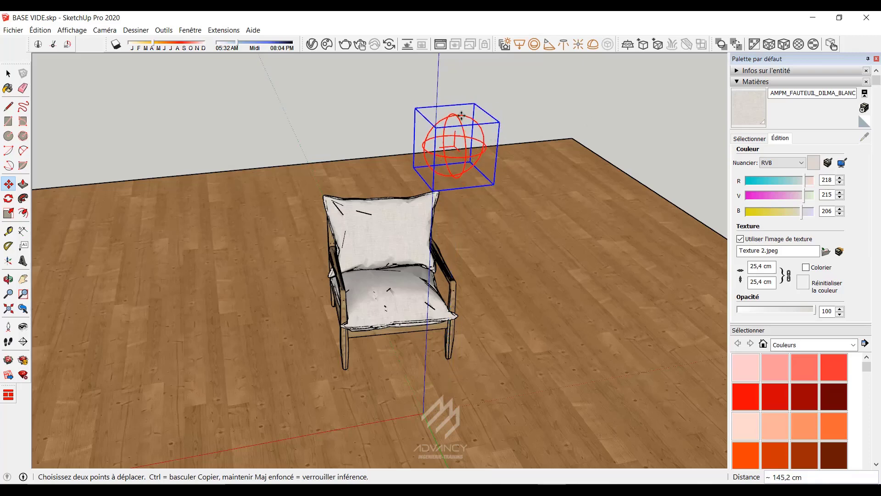
Lower the sphere light by 61.3 cm in front of the armchair
middle_drag(543, 278, 255, 193)
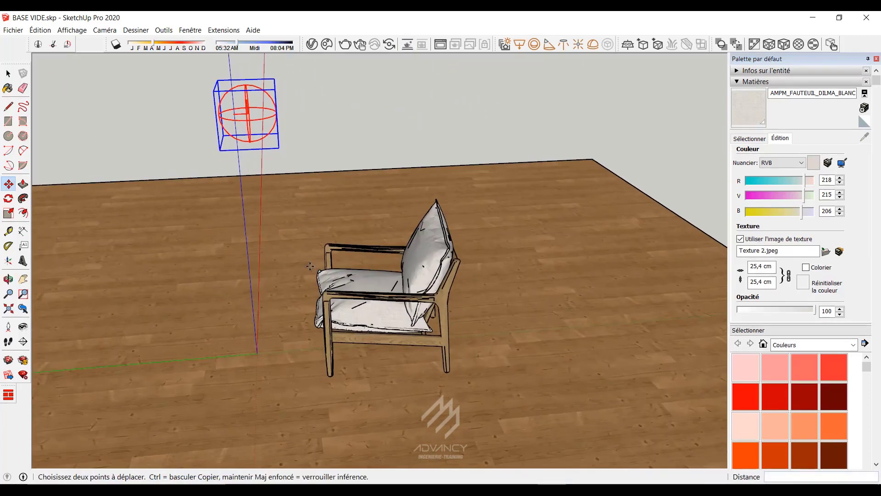
click(247, 111)
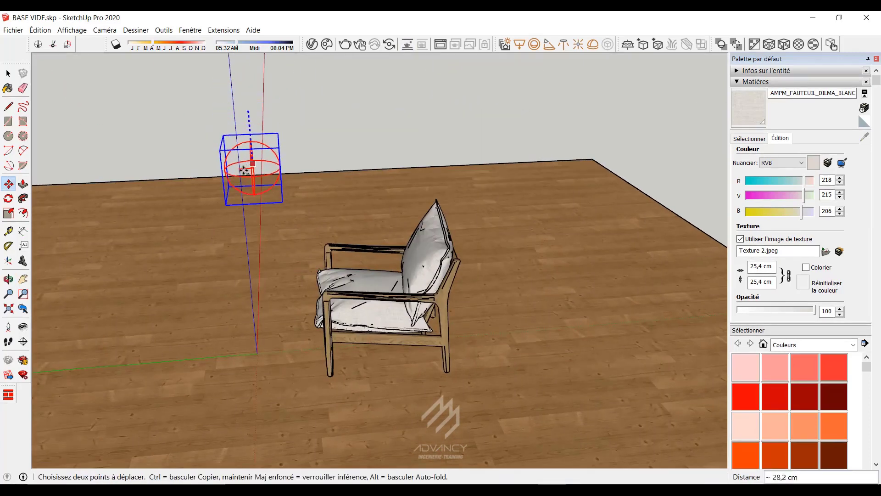
middle_drag(250, 197, 523, 266)
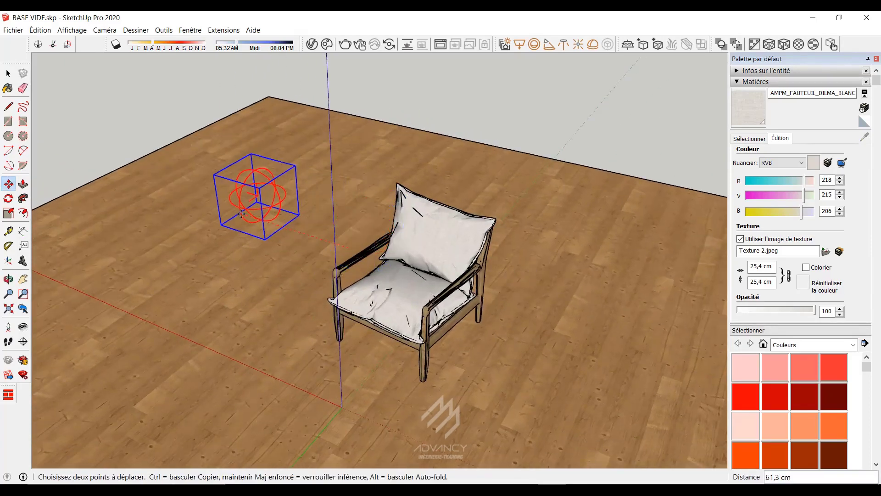
click(253, 209)
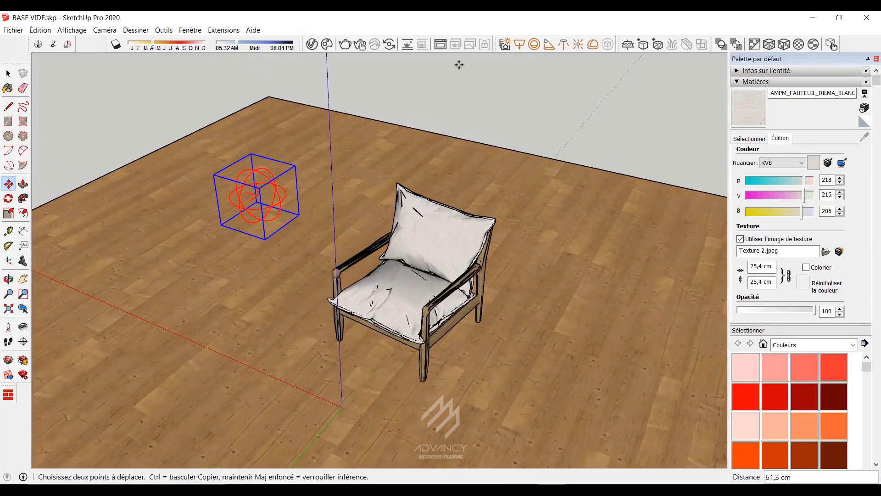
Rename the sphere light as "Sphere Light FAUTEUIL" in the V-Ray Asset Editor
click(311, 45)
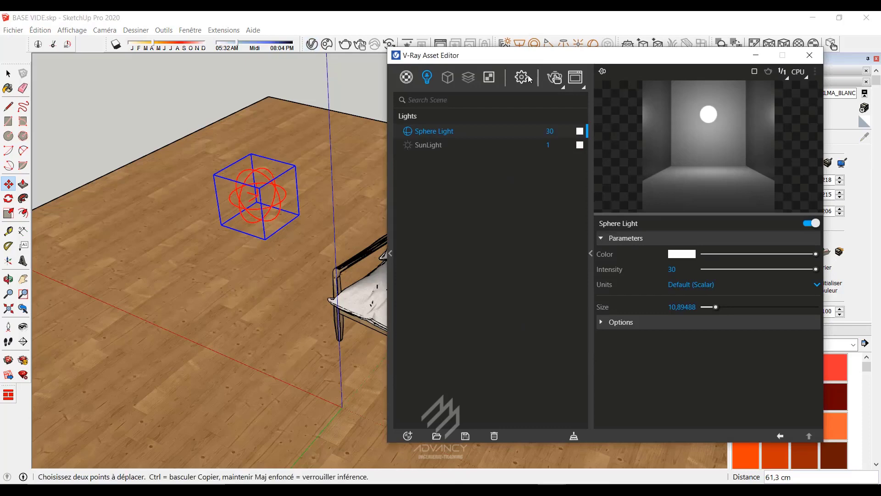
drag(506, 54, 385, 36)
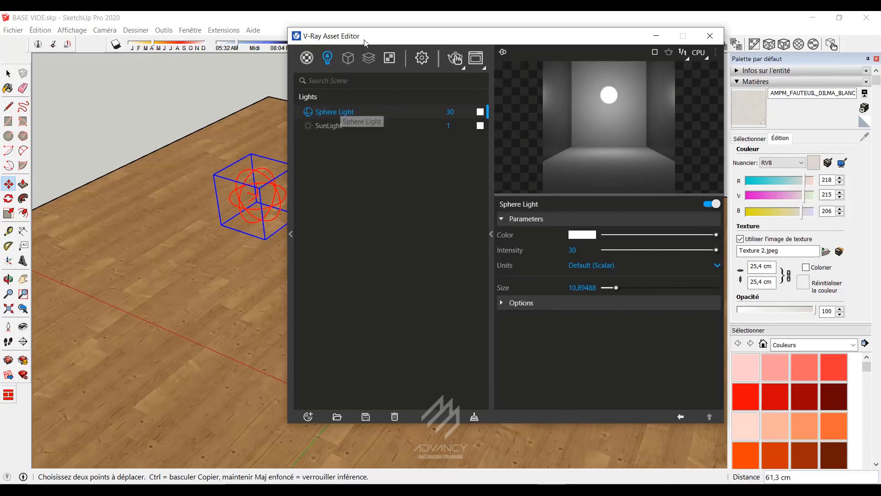
drag(365, 39, 468, 39)
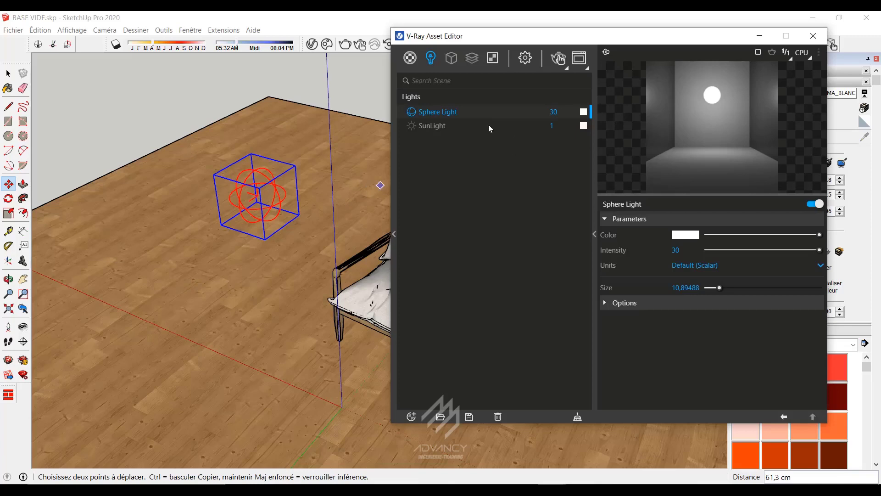
double_click(447, 116)
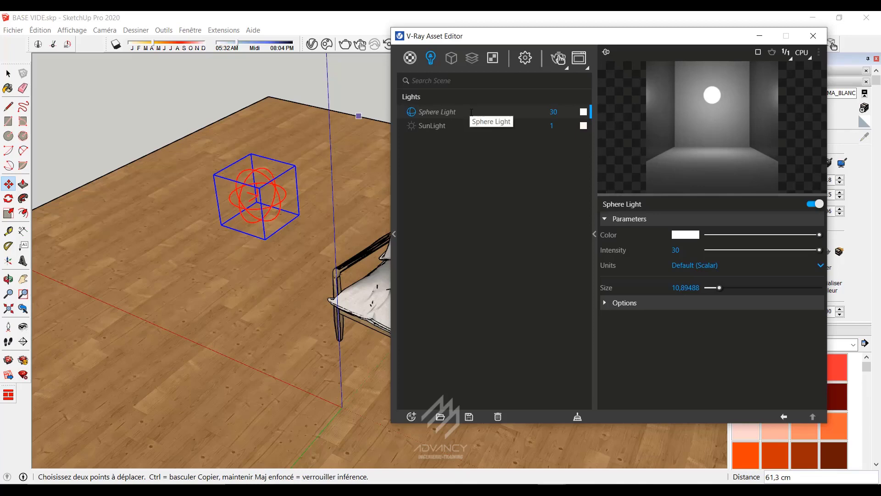
text(FAUTEUIL)
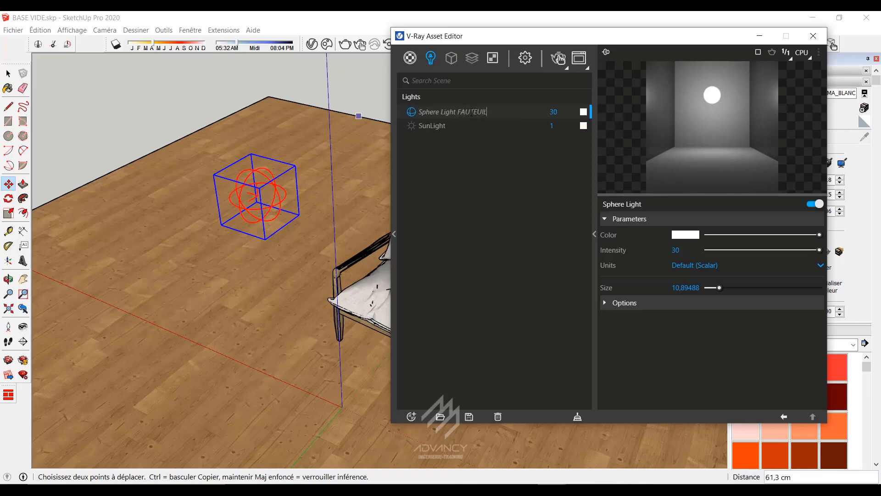
key(Return)
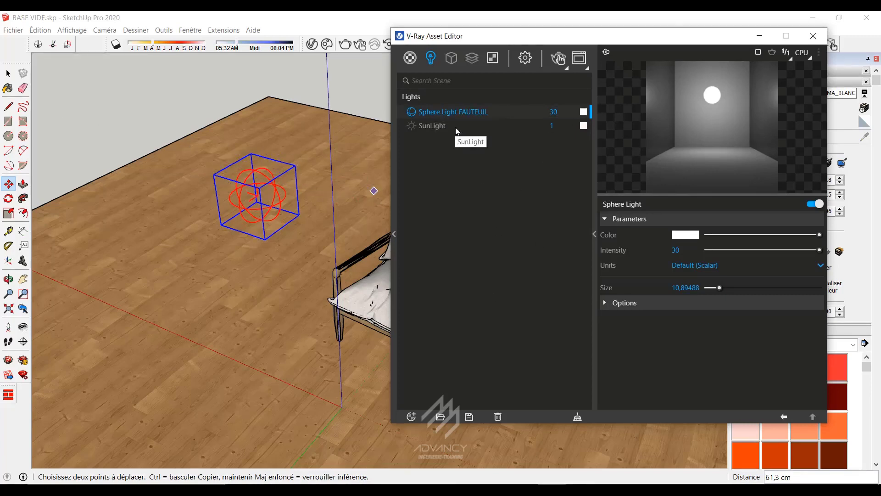
Set the sphere light's intensity units to Radiant power (W)
drag(565, 111, 525, 173)
click(561, 115)
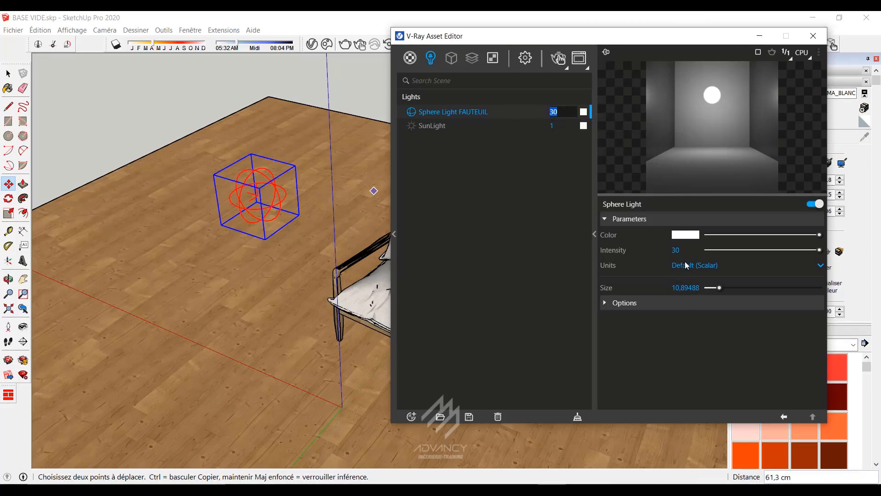
drag(680, 250, 629, 252)
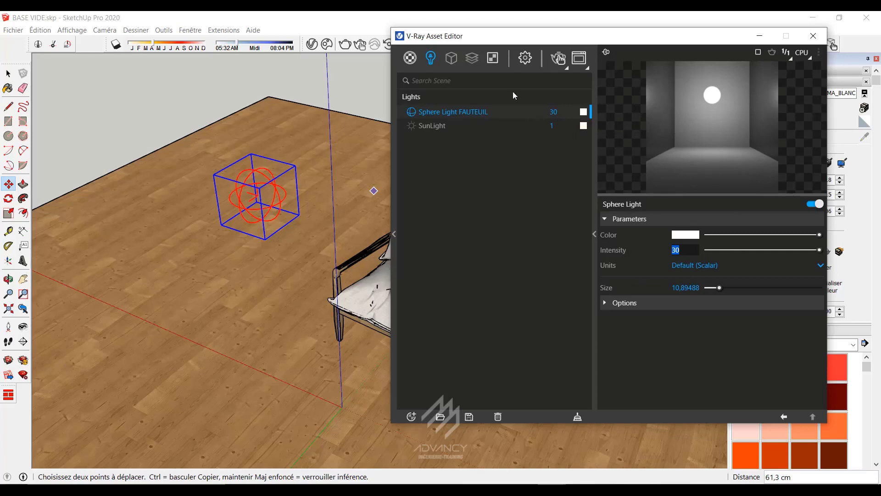
click(701, 266)
click(707, 326)
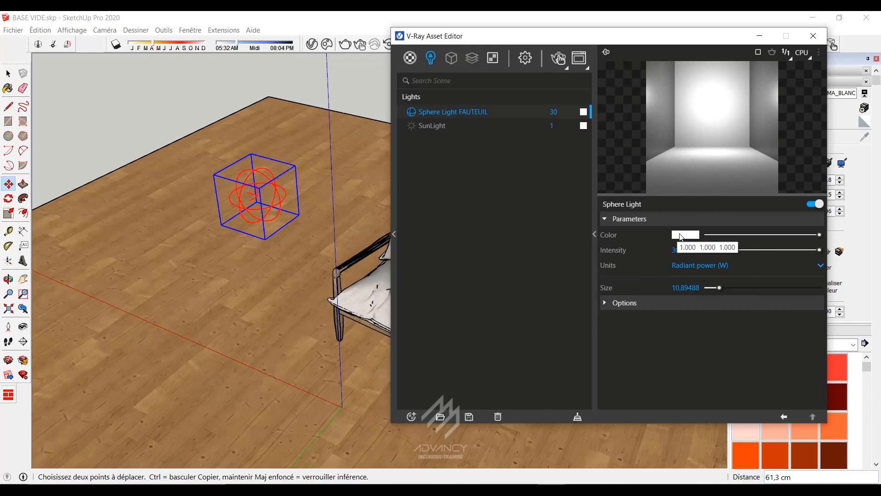
Set the sphere light's size to 11.6
drag(719, 287, 752, 287)
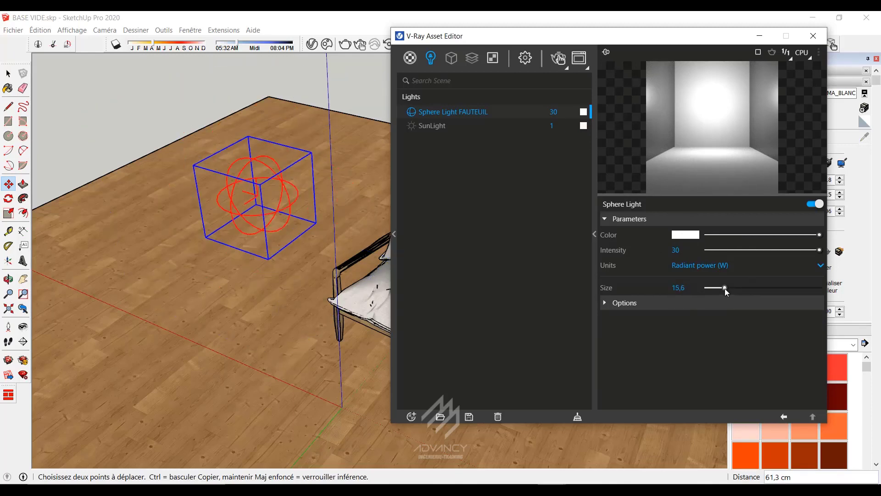
drag(725, 289, 721, 288)
click(677, 250)
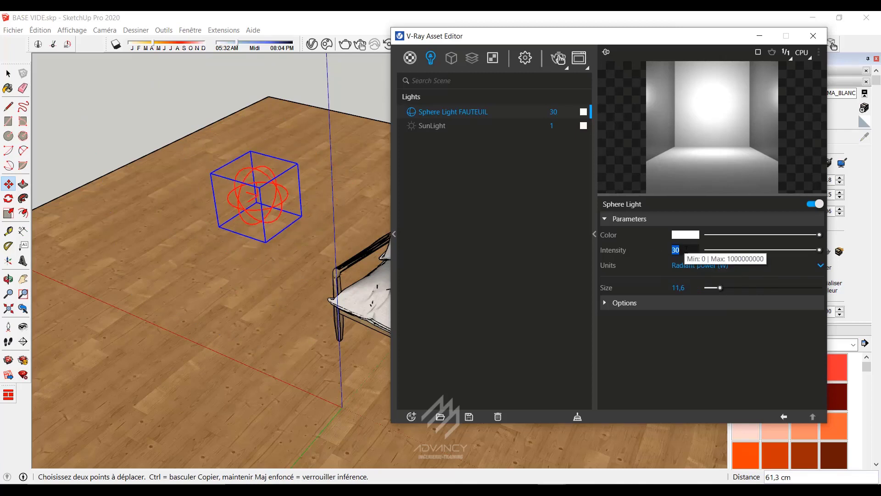
Review the sphere light's options and start an interactive V-Ray render
click(629, 303)
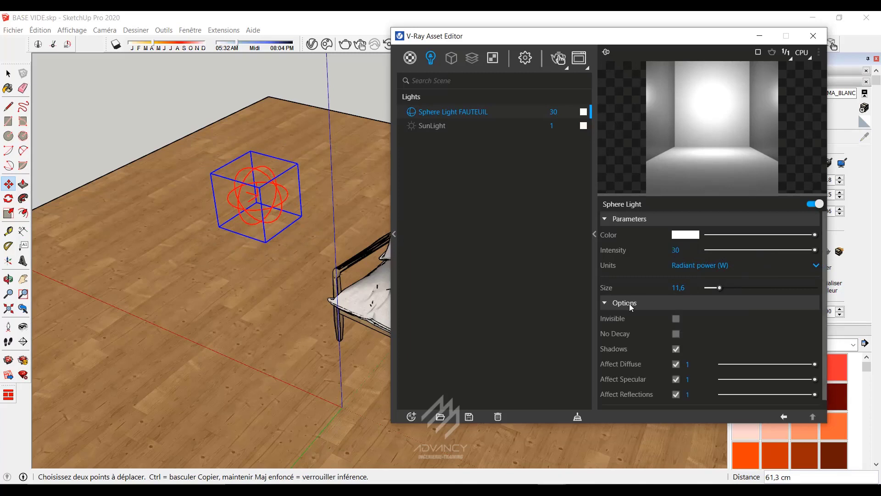
scroll(707, 345, down, 1)
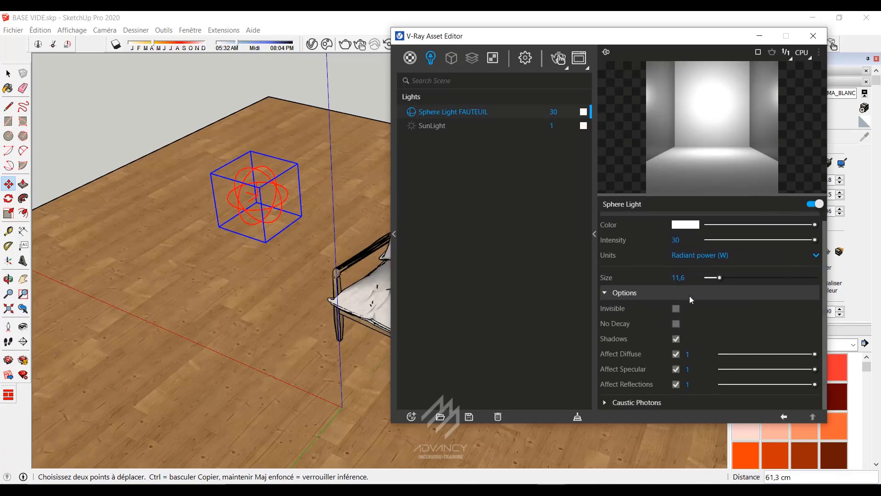
scroll(710, 264, up, 1)
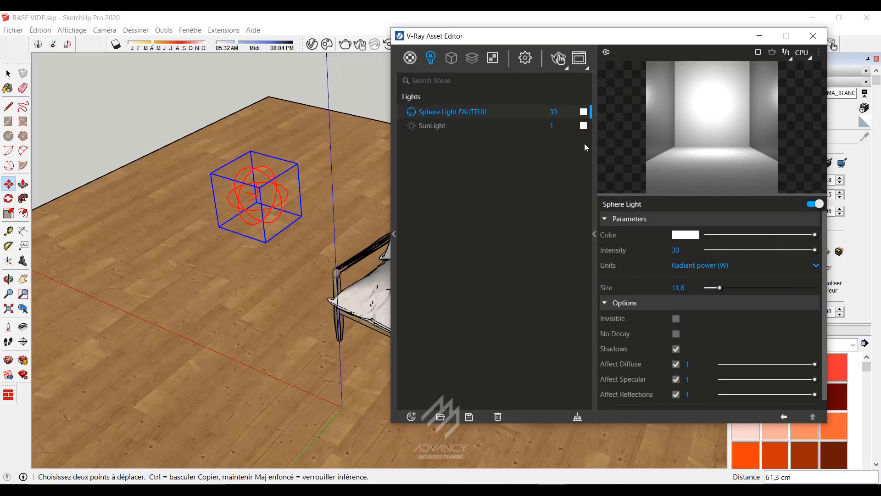
click(560, 62)
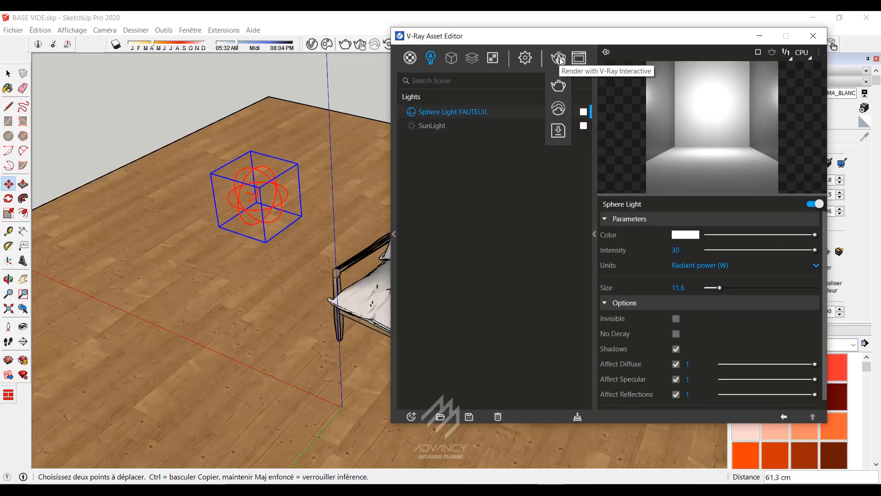
Launch the interactive V-Ray render and arrange the windows to show the armchair beside the render preview
click(560, 61)
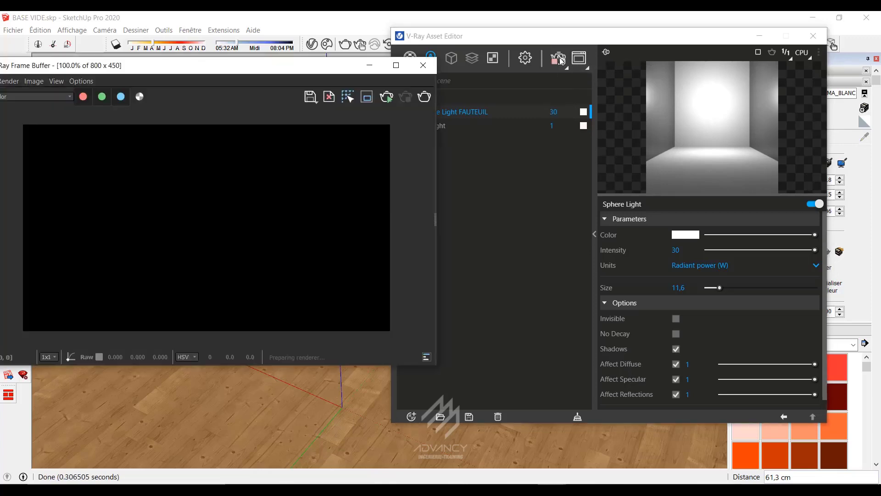
drag(274, 71, 224, 43)
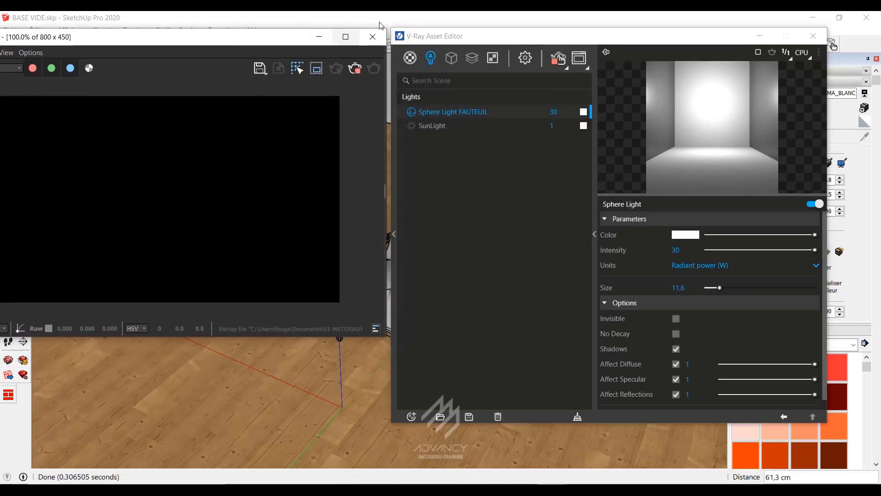
drag(438, 41, 563, 42)
middle_drag(397, 362, 340, 366)
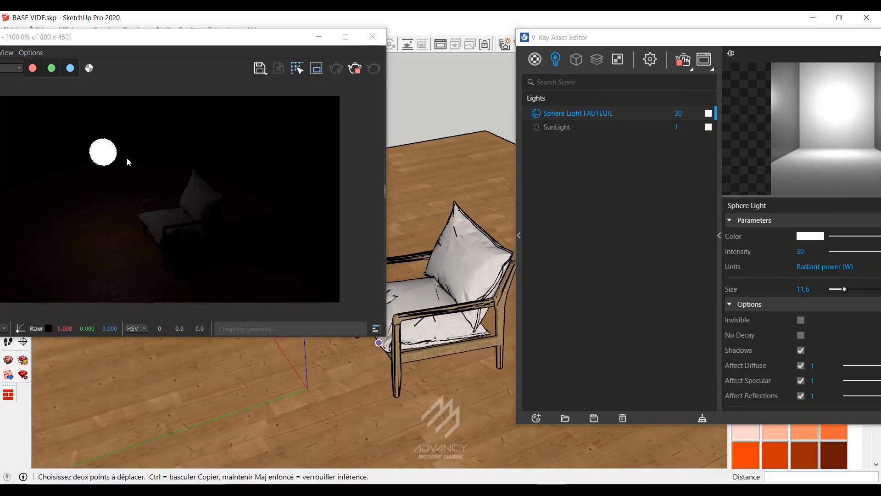
scroll(468, 305, up, 5)
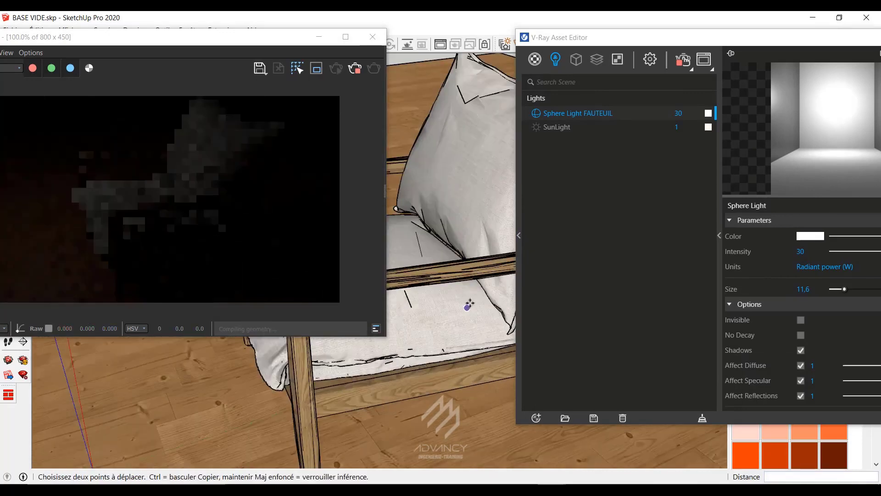
scroll(442, 262, down, 5)
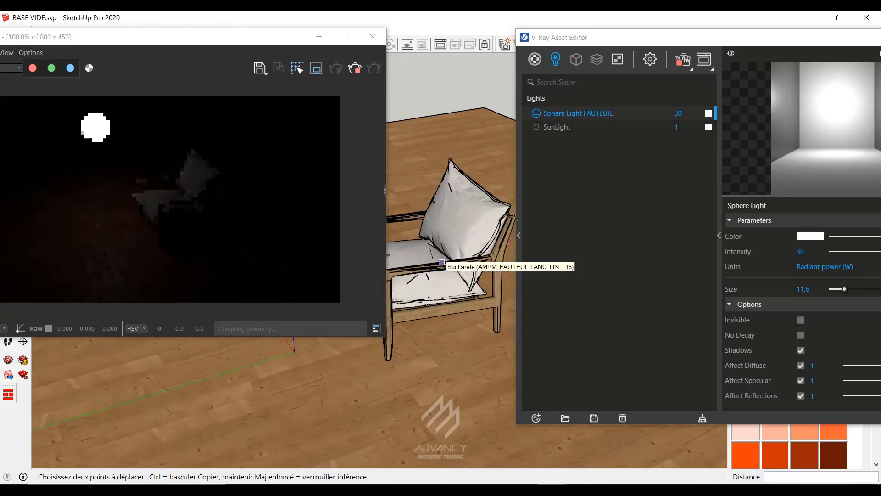
Set the sphere light's intensity to 500 W
drag(675, 37, 538, 23)
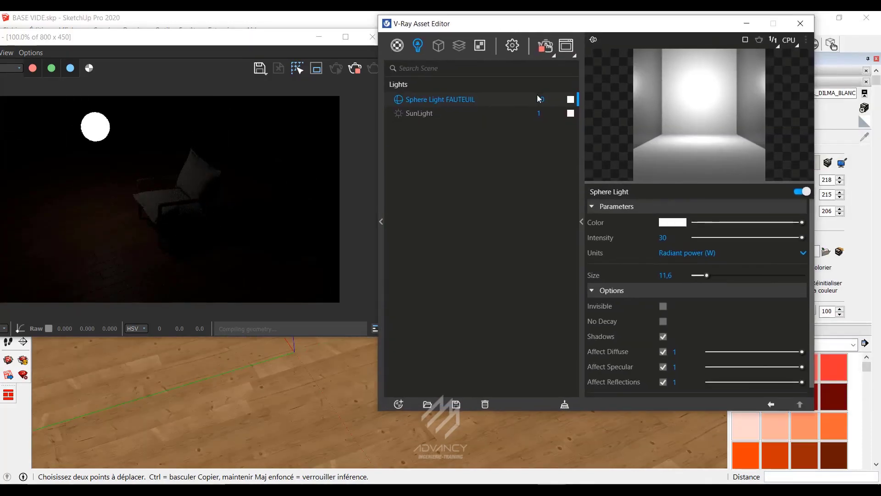
click(673, 238)
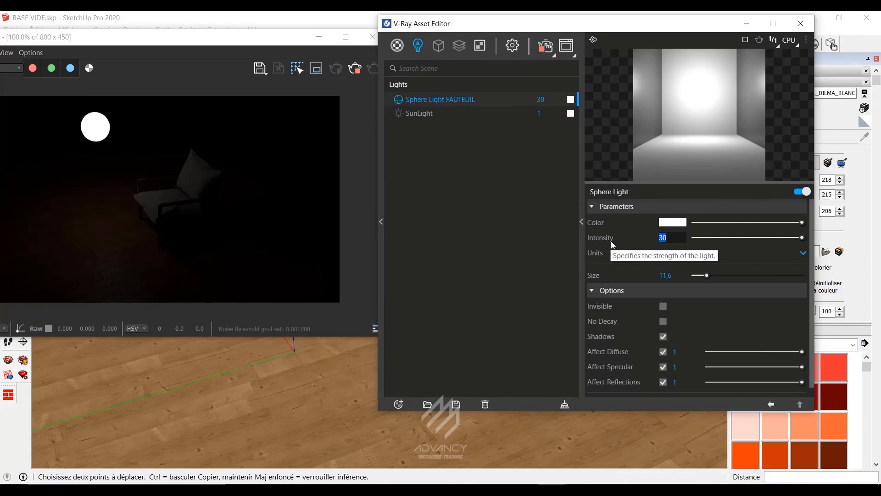
text(500)
key(Return)
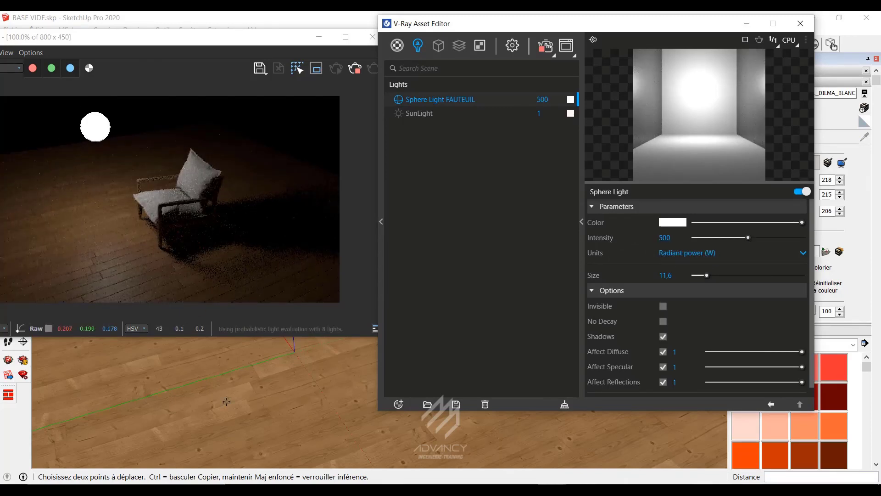
Set the sphere light's intensity to 1000 W and preview the armchair from a lower viewpoint
mouse_move(226, 402)
middle_down()
mouse_move(230, 374)
mouse_move(252, 404)
mouse_move(372, 363)
middle_up()
click(665, 237)
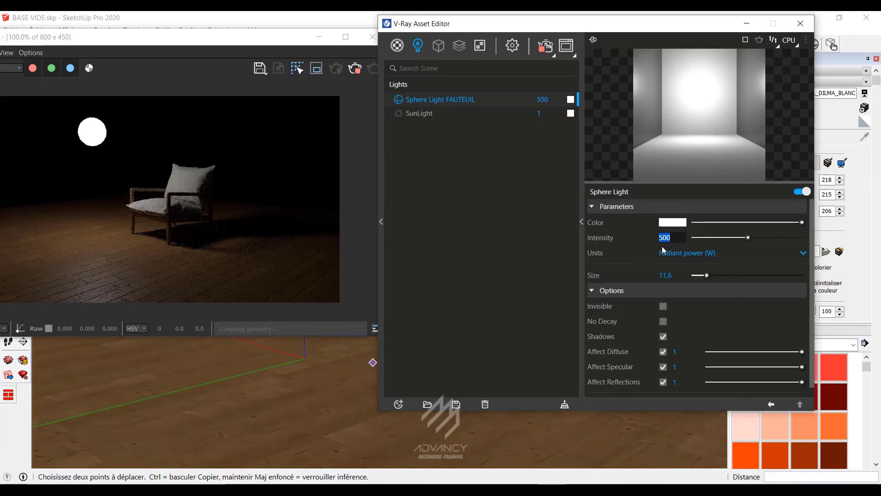
text(1000)
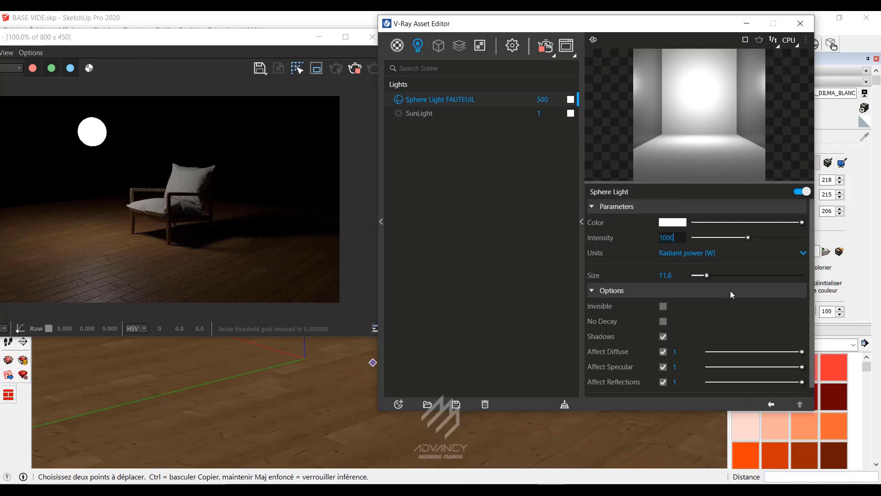
key(Return)
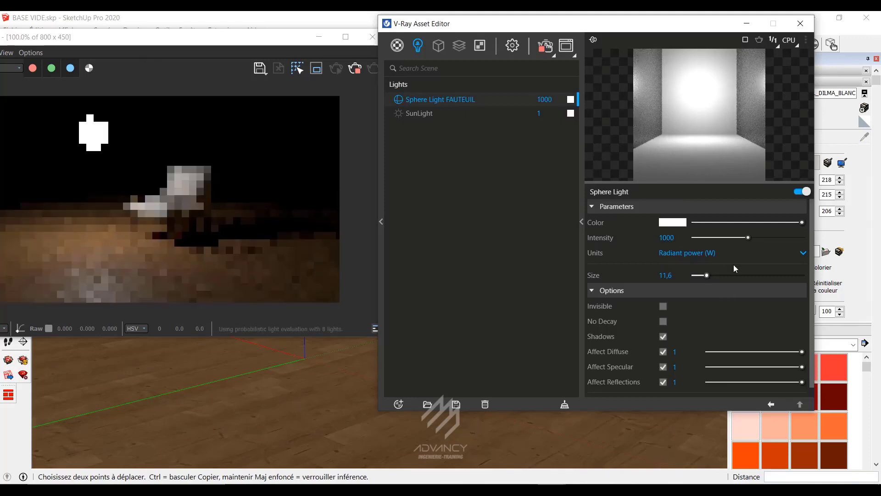
Set the sphere light's intensity to 1500 W
drag(677, 237, 653, 250)
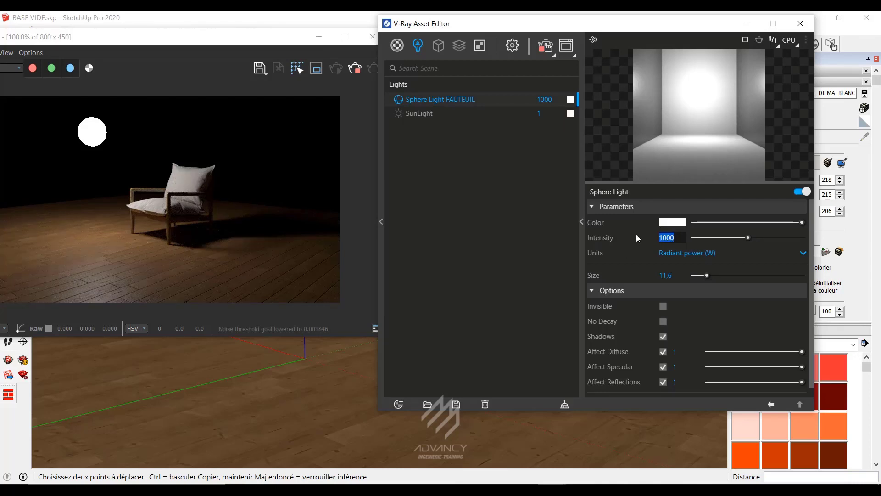
text(1500)
key(Return)
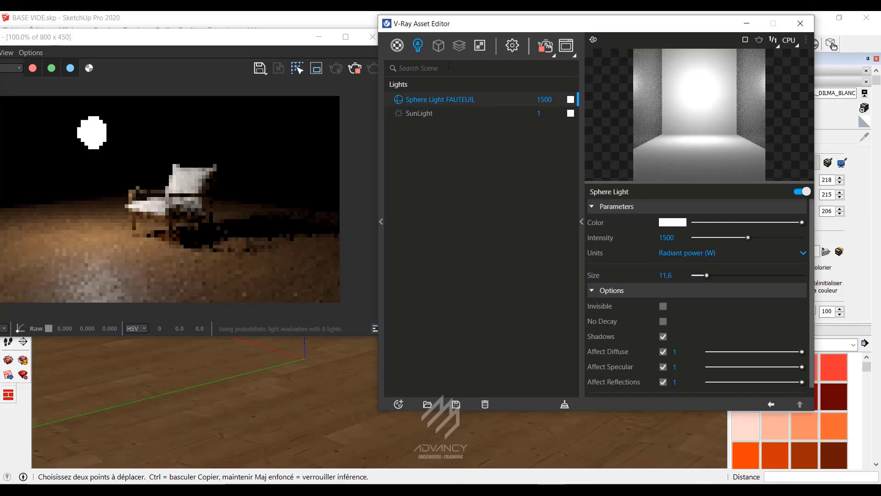
Examine how the sphere light illuminates the armchair and floor in the interactive render from several angles and distances
drag(267, 34, 175, 31)
drag(464, 23, 563, 29)
scroll(420, 214, up, 3)
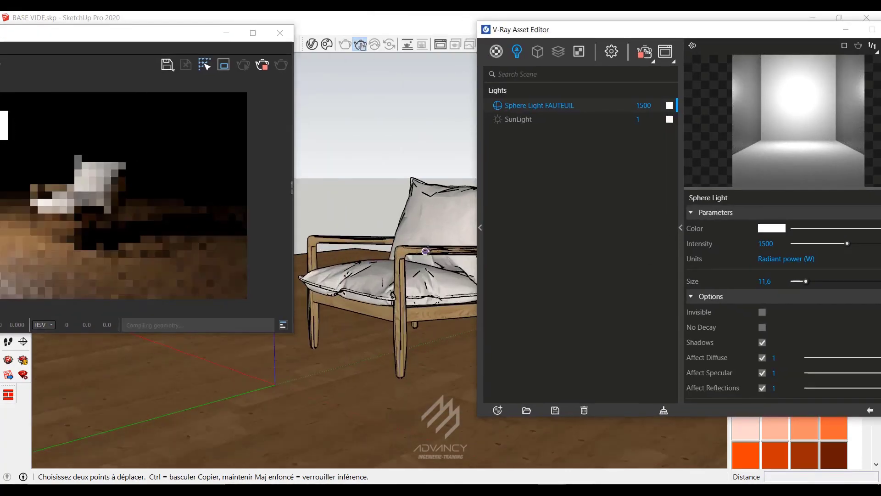
middle_drag(429, 227, 473, 275)
drag(179, 39, 276, 54)
drag(539, 29, 639, 39)
middle_drag(509, 278, 455, 273)
scroll(456, 274, down, 5)
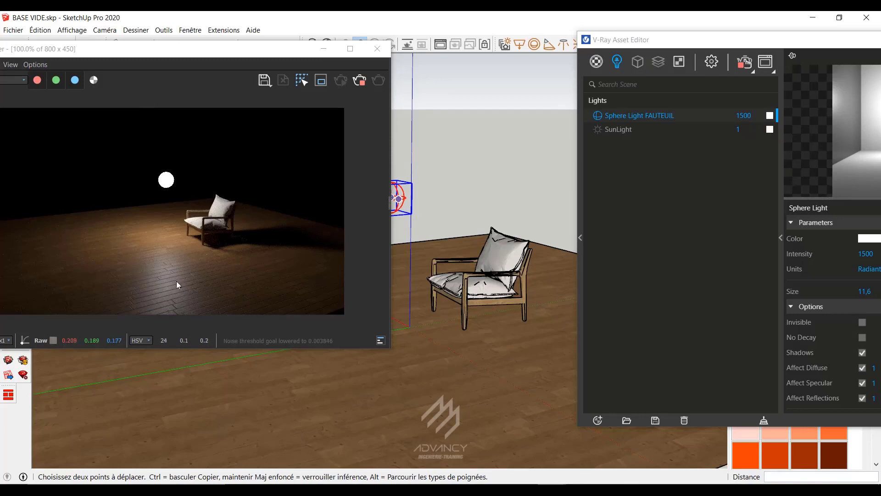
scroll(503, 268, up, 3)
shift+middle_drag(499, 284, 391, 306)
scroll(438, 336, up, 1)
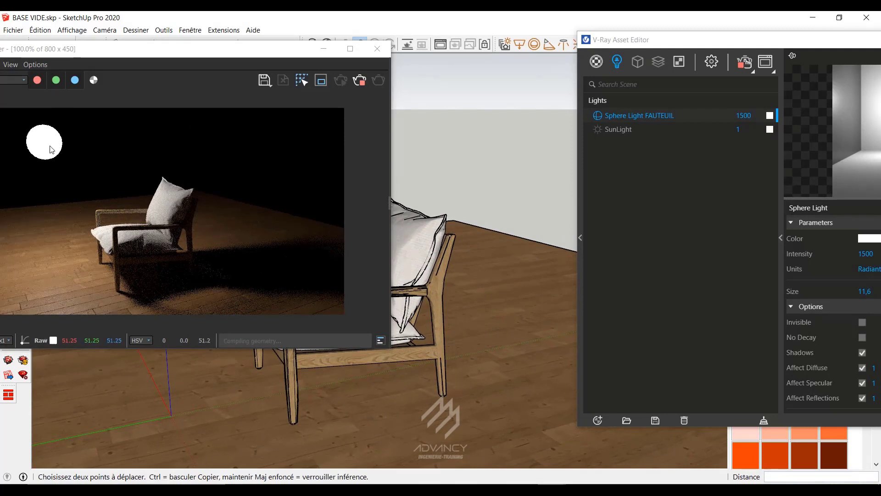
Try a light cyan colour on the sphere light, about R 0.613, G 0.998, B 1
drag(732, 41, 614, 59)
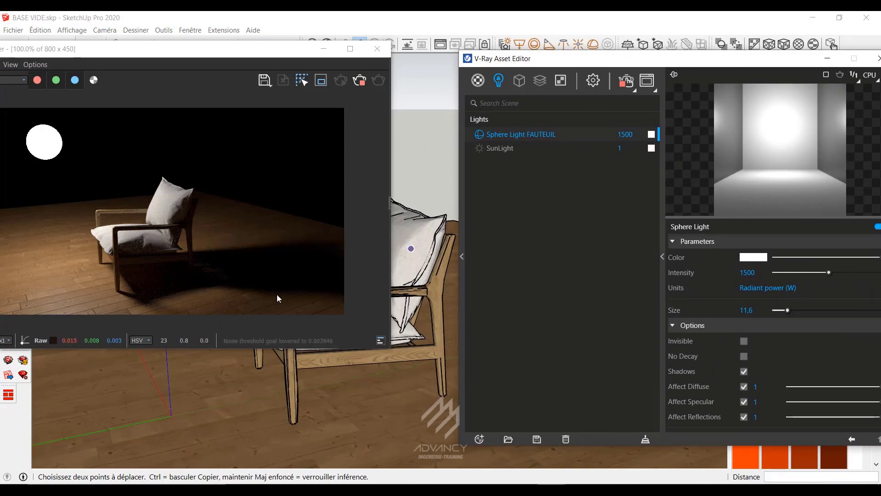
drag(179, 49, 220, 45)
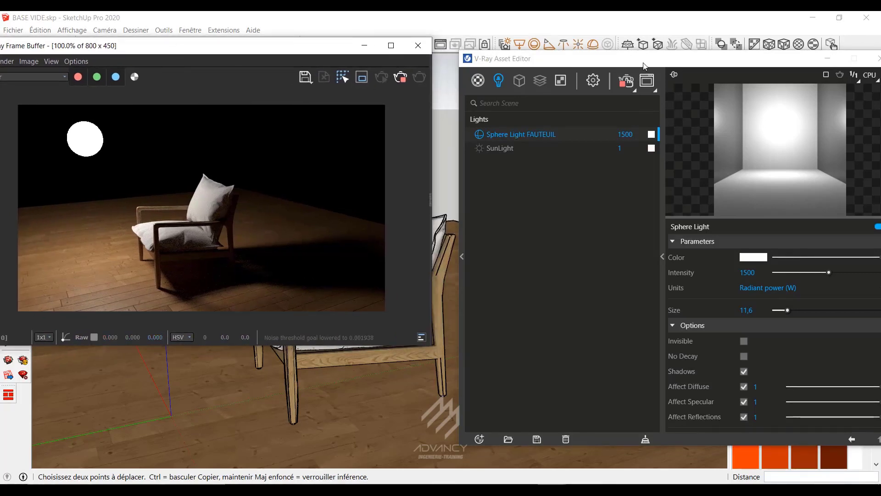
drag(645, 65, 602, 53)
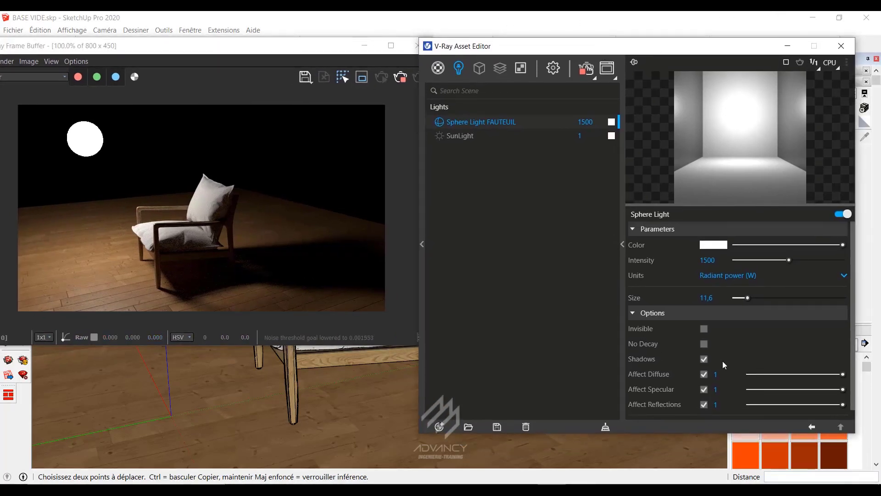
click(718, 246)
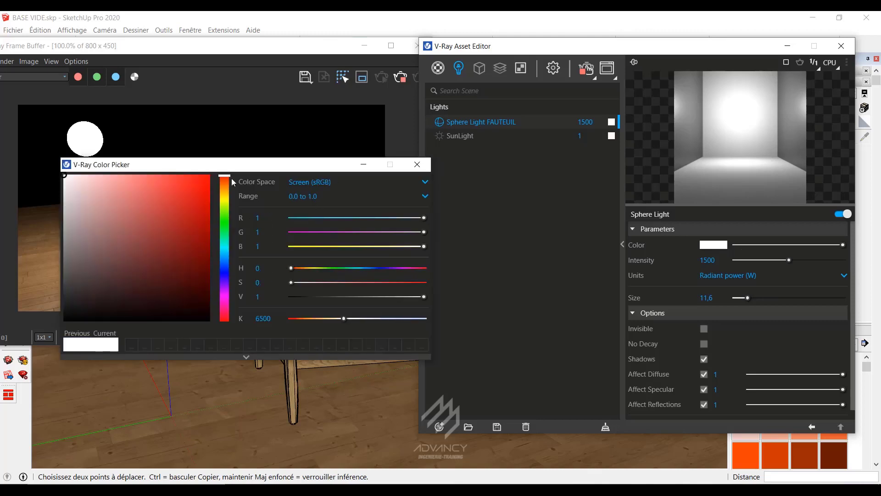
click(224, 250)
click(120, 176)
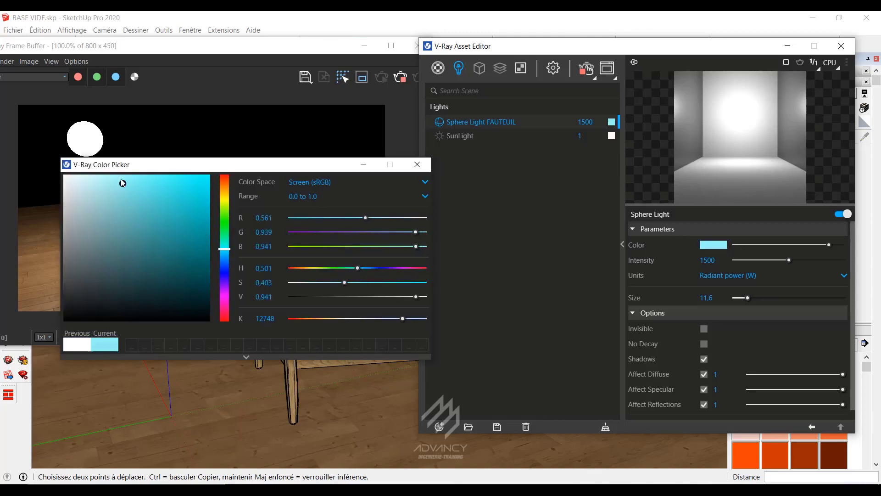
drag(164, 164, 271, 132)
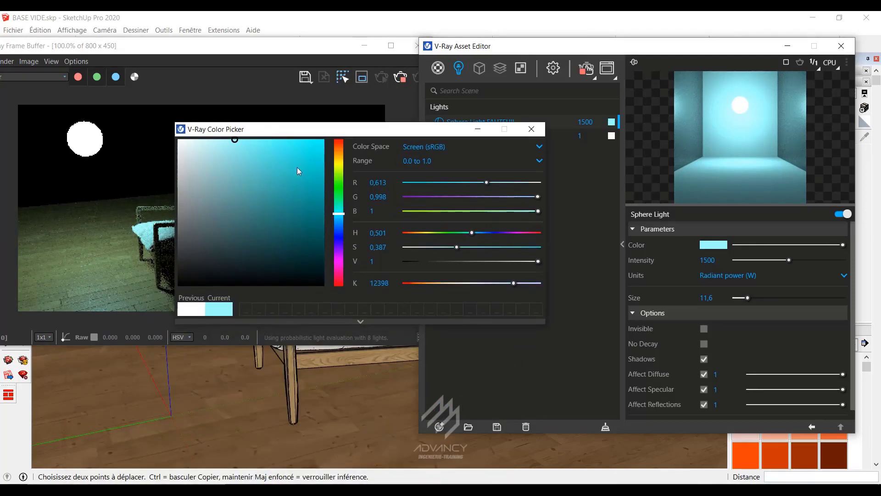
Set the sphere light's colour to a pale warm yellow, about R 1, G 0.976, B 0.863
click(338, 161)
drag(221, 150, 197, 139)
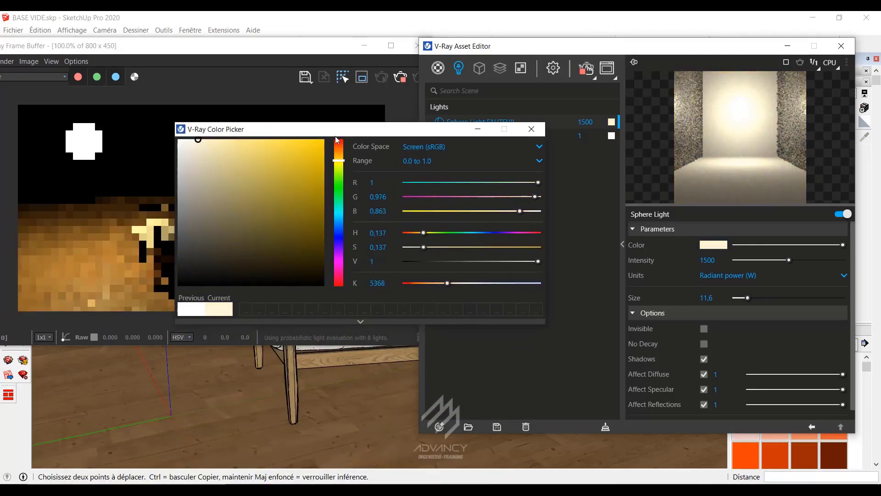
click(531, 129)
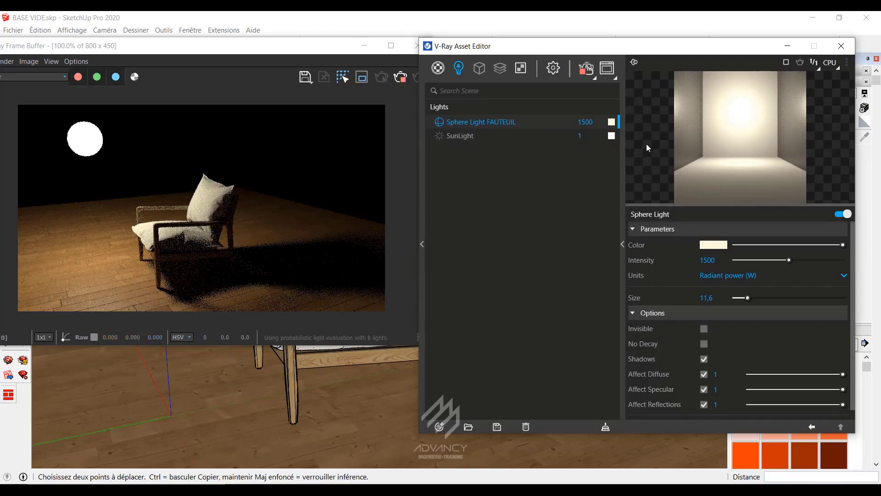
Make the sphere light invisible in the render and test its shadows by disabling and re-enabling them
drag(694, 260, 751, 278)
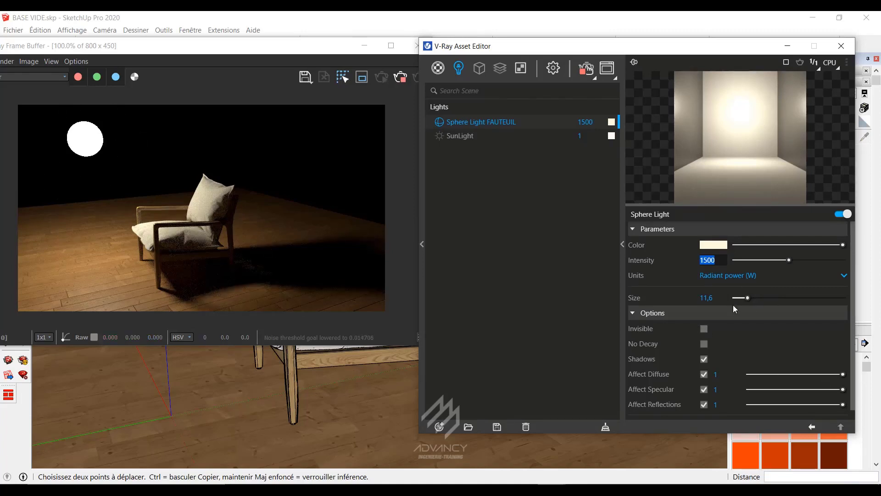
click(705, 329)
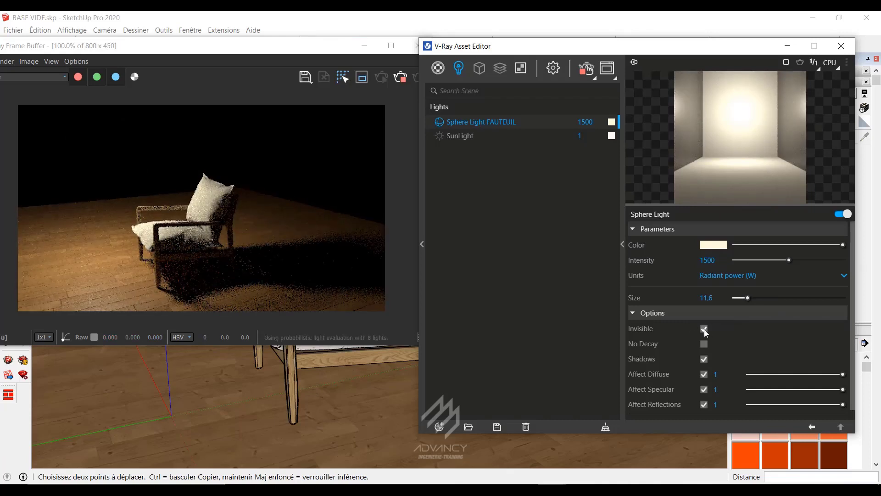
click(704, 360)
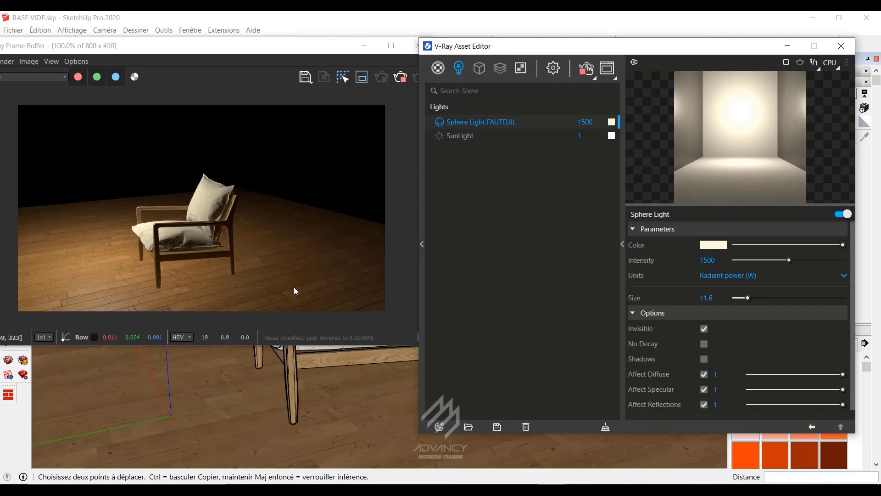
click(705, 360)
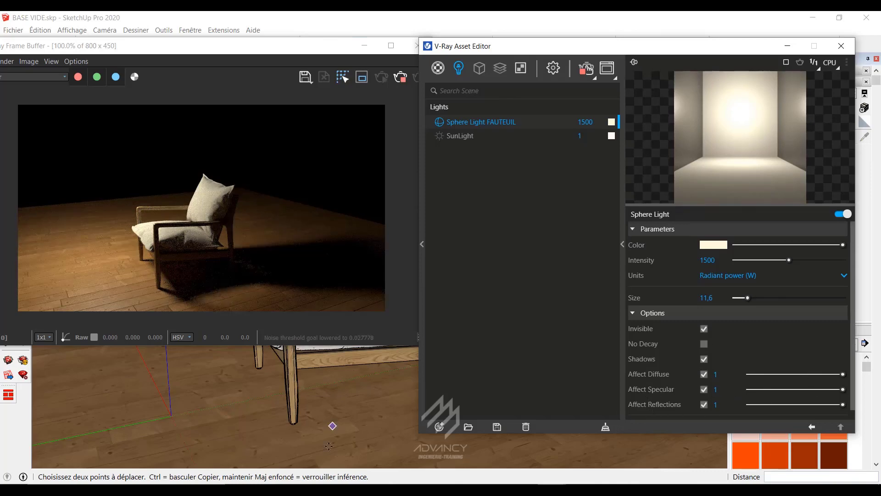
Try the light's Affect Specular and Affect Reflections at 0.2 on the wooden floor, and restore both to 1
mouse_move(332, 425)
middle_down()
mouse_move(181, 429)
mouse_move(201, 421)
mouse_move(235, 322)
middle_up()
shift+middle_drag(278, 397, 275, 363)
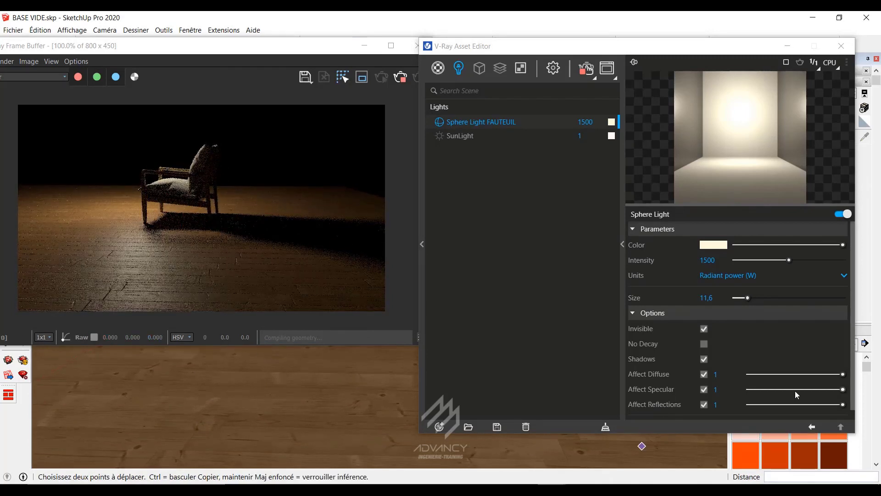
drag(795, 390, 769, 395)
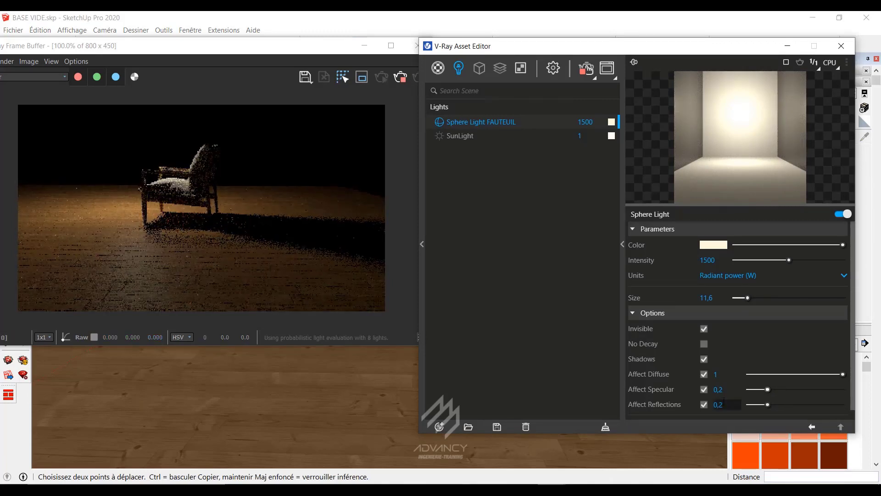
click(718, 389)
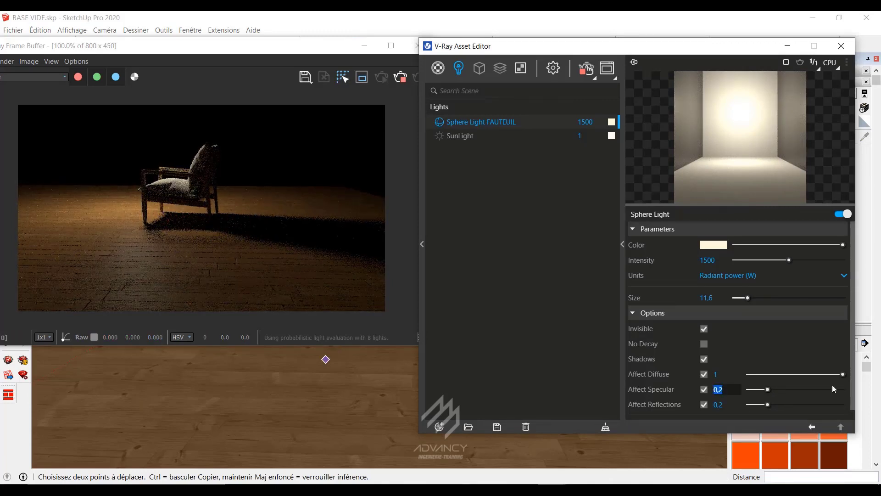
drag(768, 390, 843, 390)
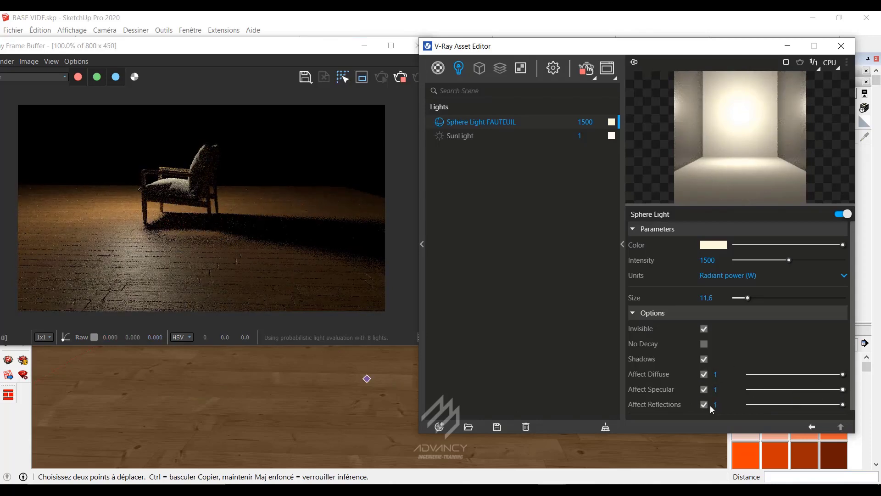
View the armchair from a higher angle and compare the render with Affect Reflections disabled and re-enabled
mouse_move(367, 378)
middle_down()
mouse_move(373, 400)
mouse_move(284, 395)
mouse_move(295, 401)
middle_up()
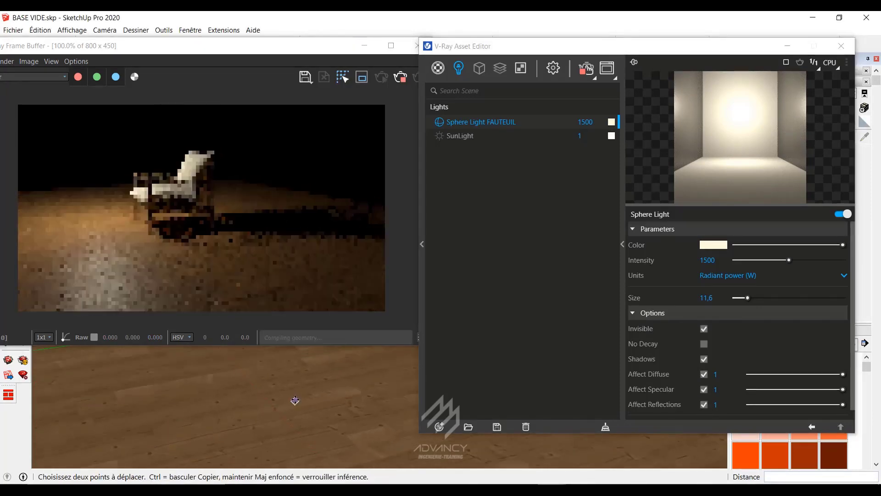
scroll(327, 418, up, 3)
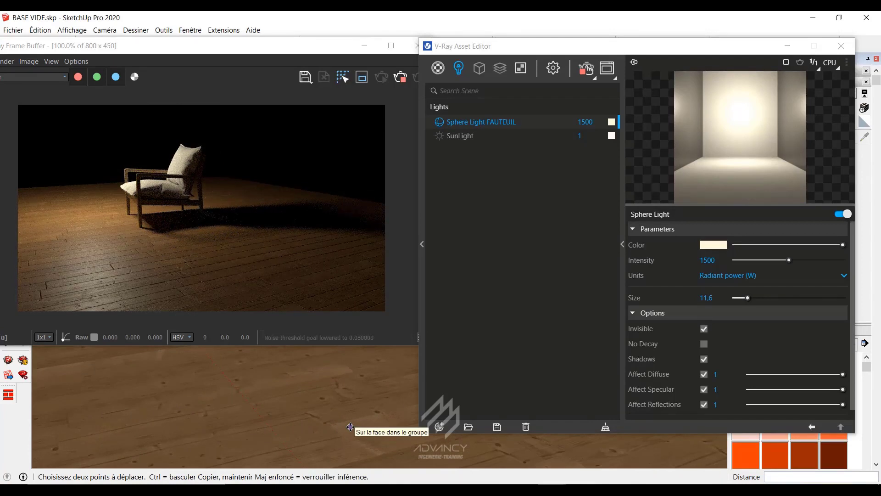
click(704, 406)
click(704, 405)
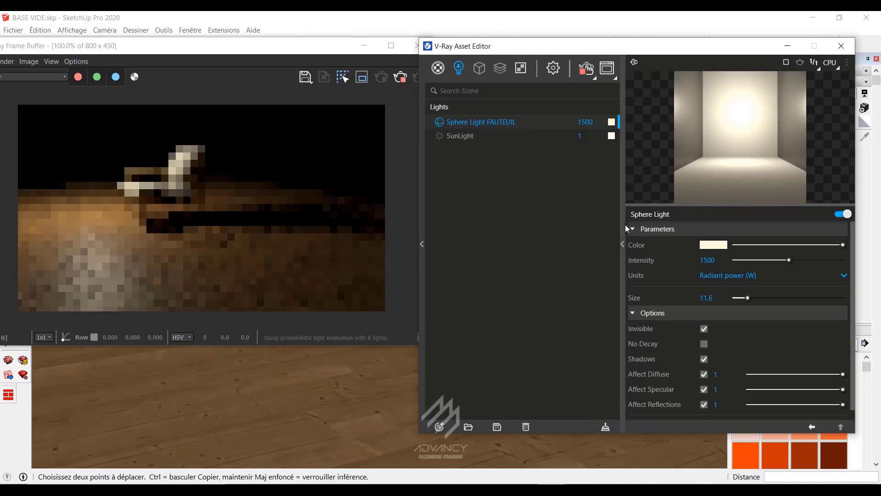
Stop the interactive render and close the frame buffer to return to the model
drag(307, 45, 105, 51)
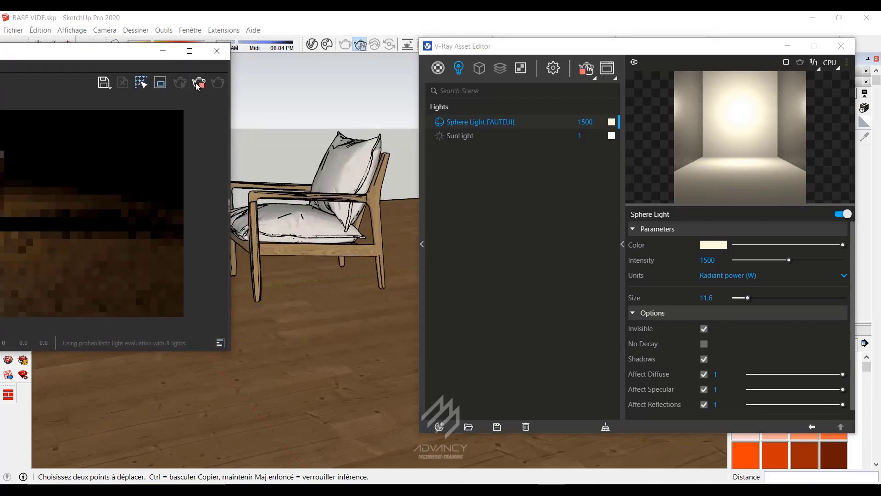
click(199, 84)
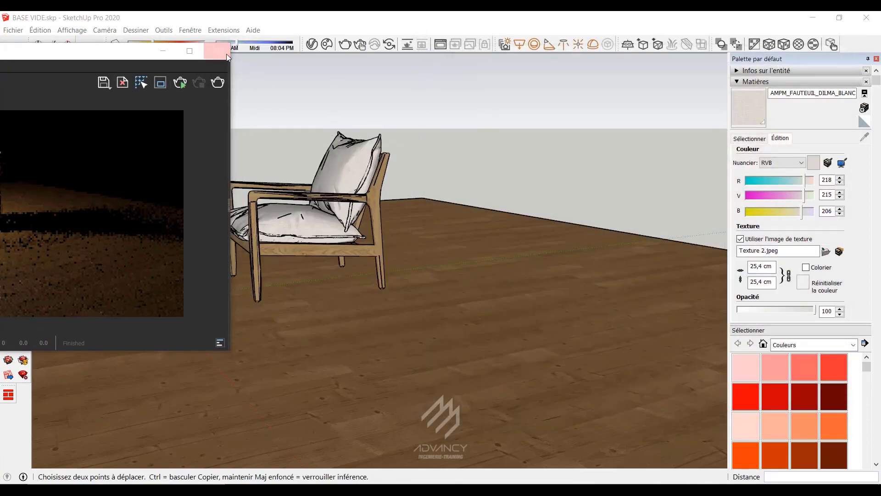
click(226, 54)
click(8, 73)
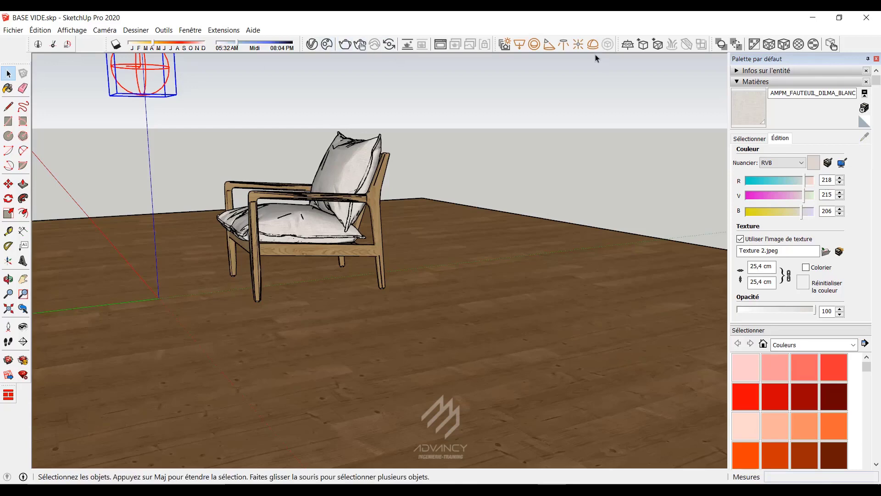
Draw a V-Ray rectangle light on the floor beside the armchair, about 52 in U size and 92 in V size
click(520, 44)
scroll(374, 366, down, 2)
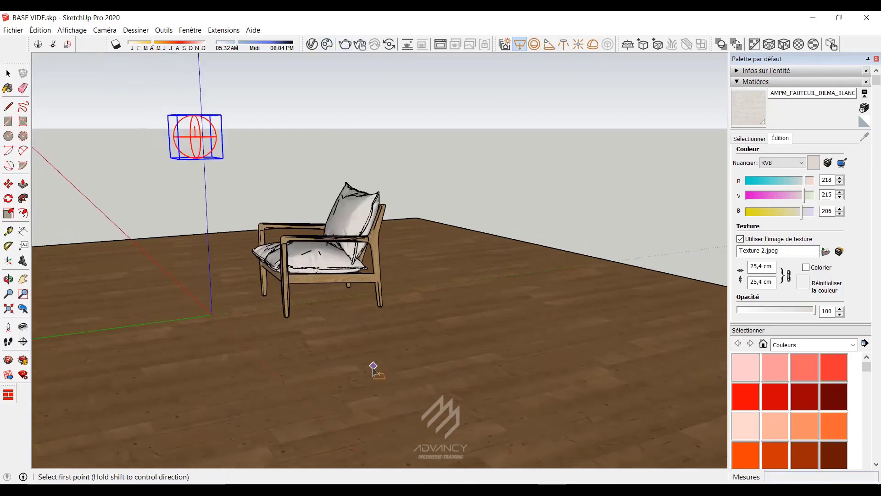
scroll(373, 366, down, 2)
click(342, 421)
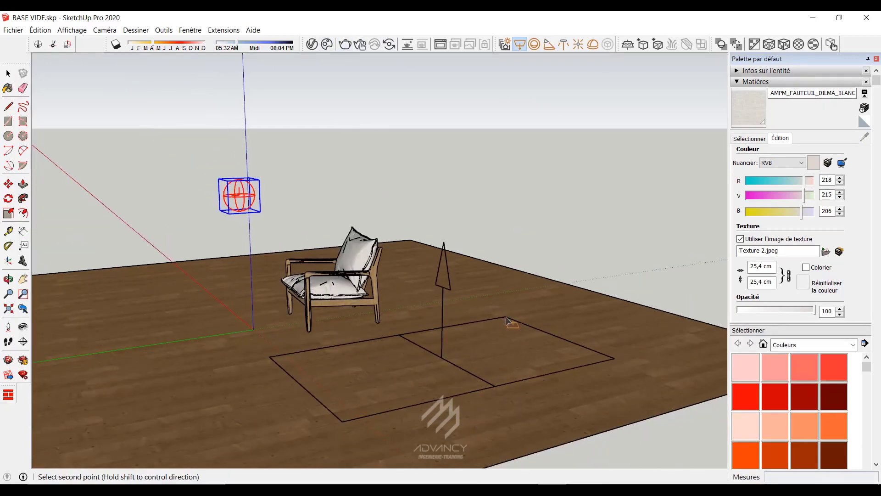
click(8, 74)
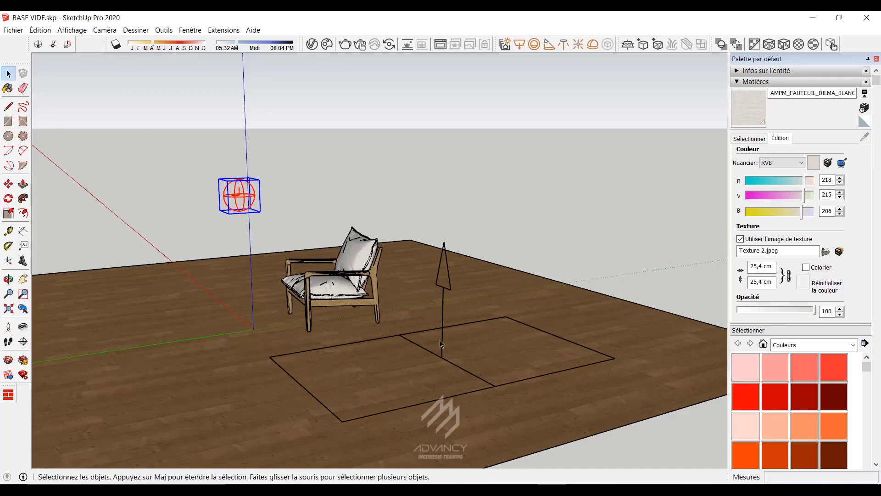
Raise the rectangle light vertically off the floor by about 97 cm
click(439, 340)
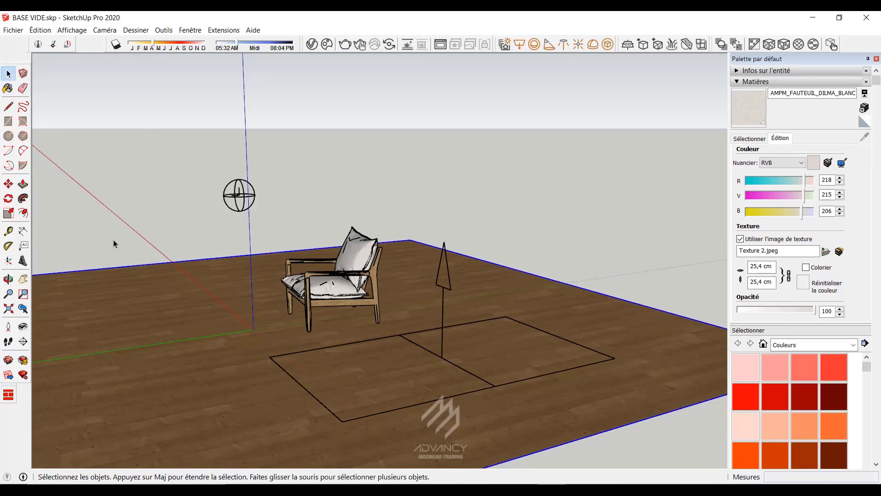
click(444, 274)
click(9, 184)
click(426, 310)
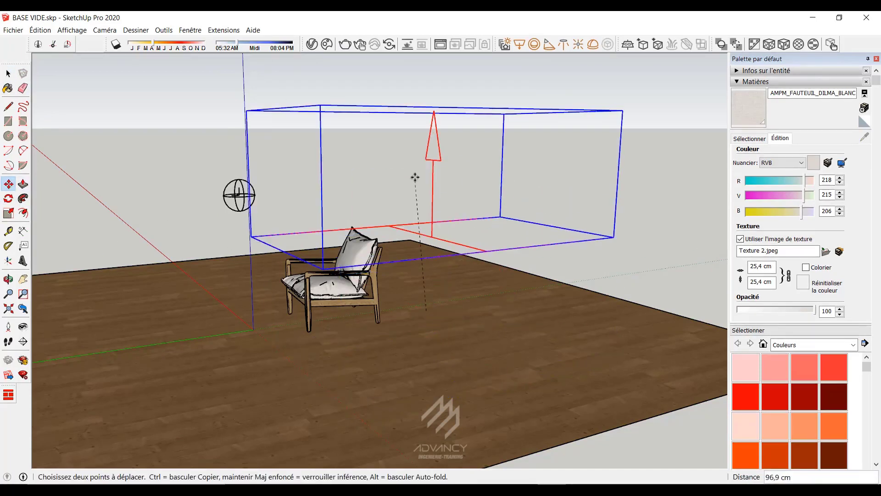
click(415, 177)
Stand the rectangle light upright facing the armchair's front and move it back beyond the sphere light
middle_drag(347, 187, 293, 295)
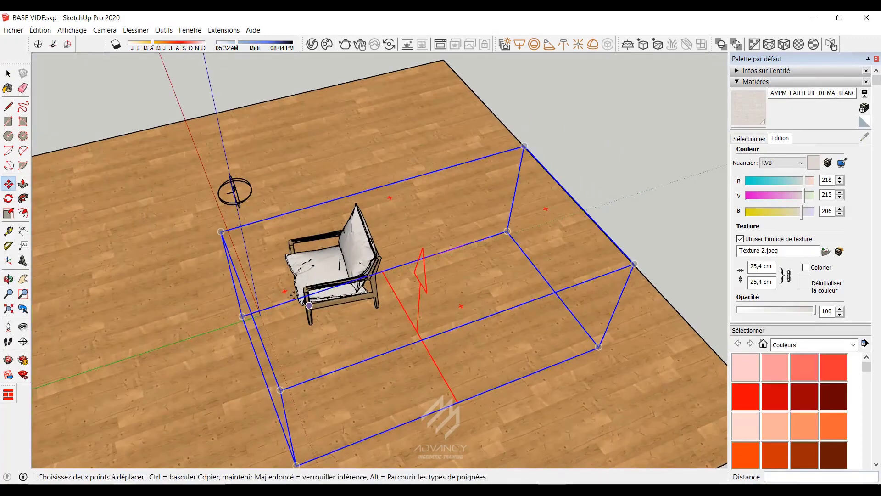
click(286, 289)
key(F1)
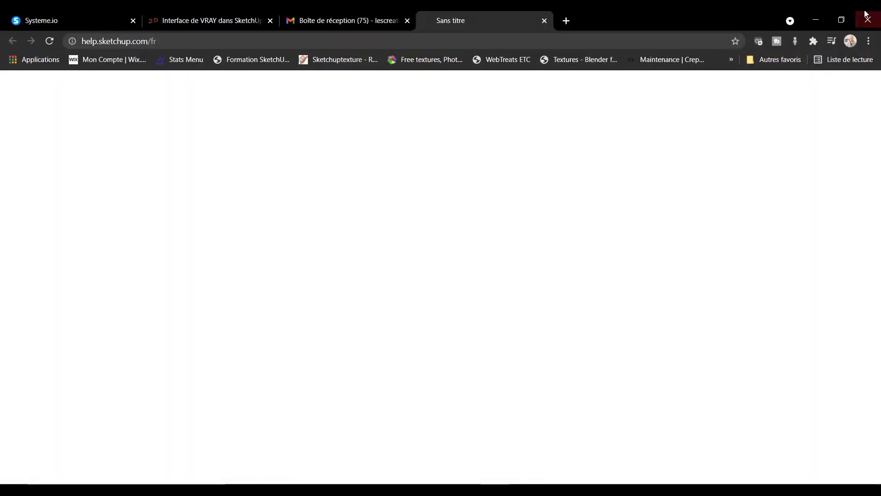
click(867, 19)
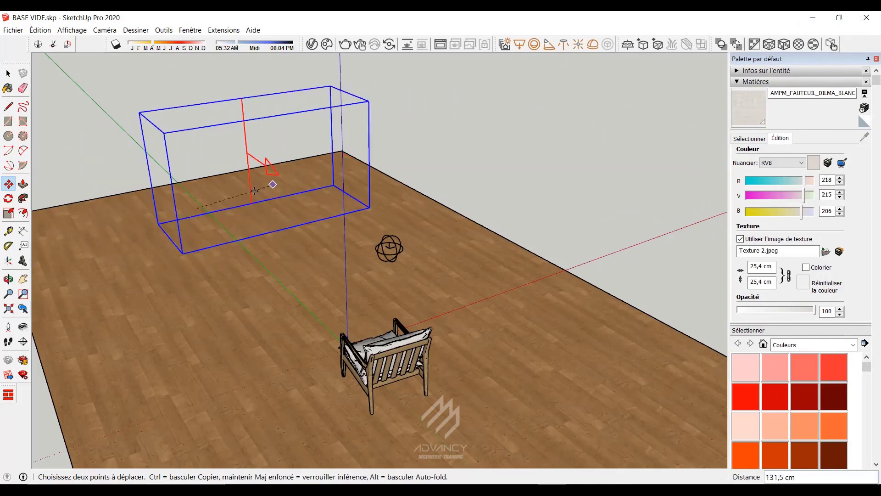
click(263, 187)
Tilt the rectangle light downward so that its arrow points at the armchair
middle_drag(264, 187, 376, 231)
click(326, 158)
click(372, 128)
middle_drag(252, 169, 283, 177)
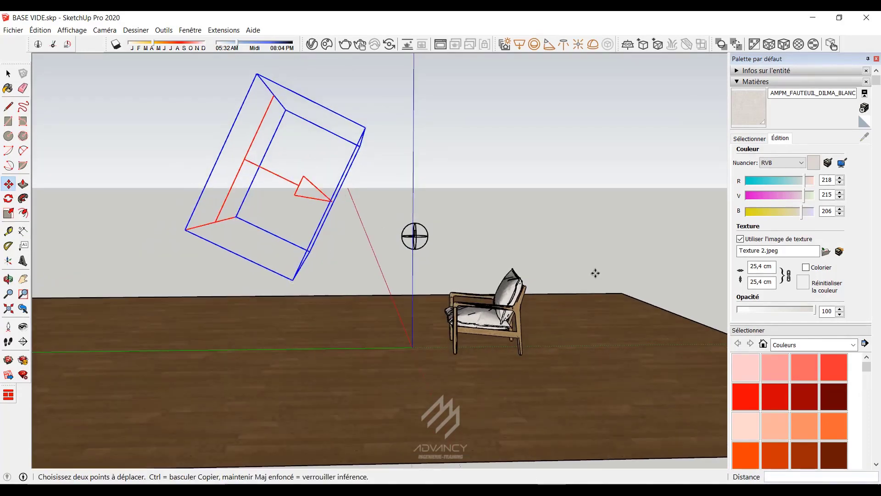
Open the rectangle light's settings and start an interactive render with the frame buffer visible beside them
click(311, 44)
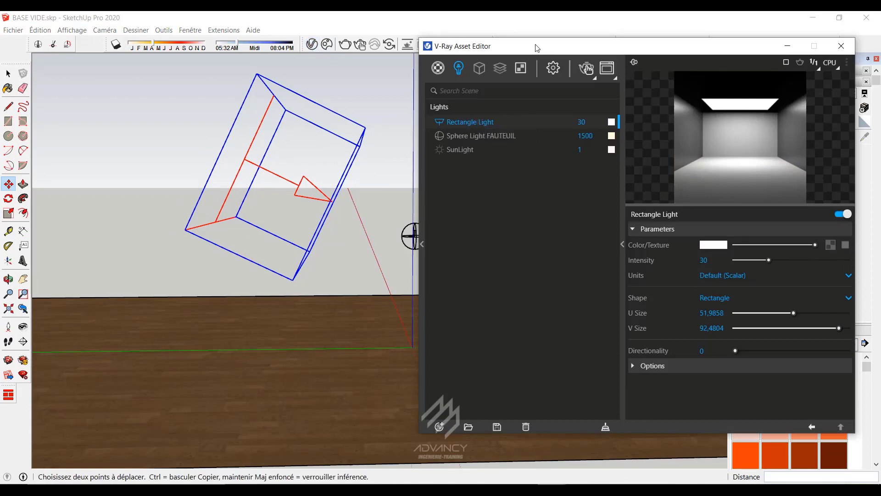
drag(535, 47, 385, 21)
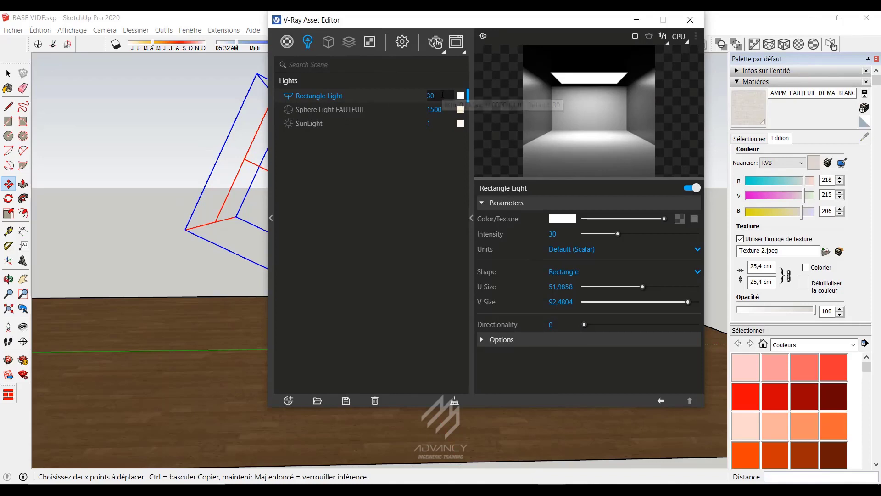
click(436, 41)
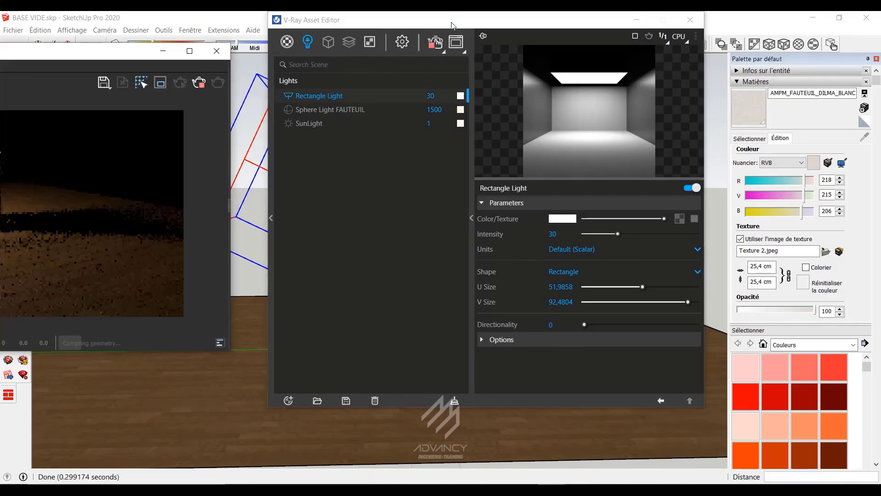
drag(423, 26, 506, 26)
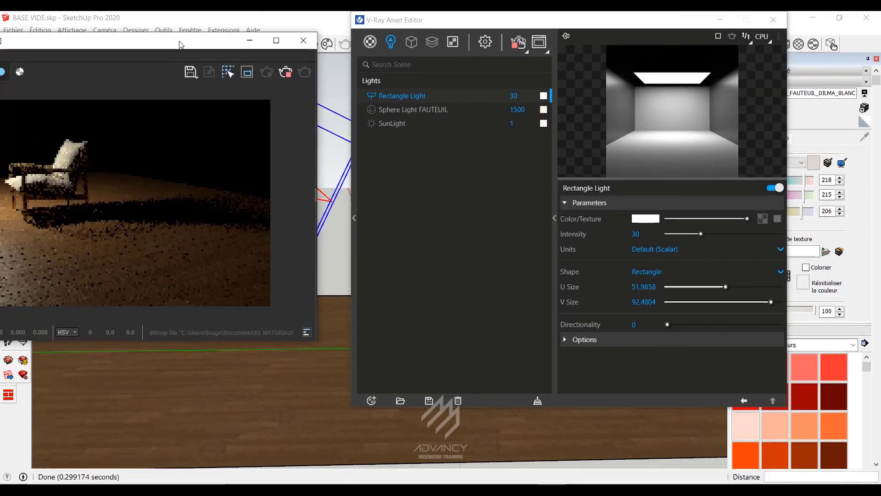
drag(240, 43, 289, 46)
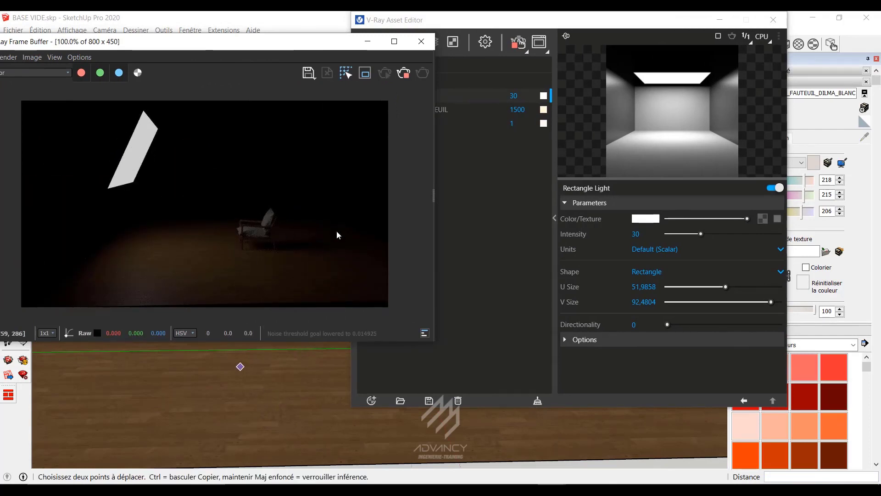
Set the rectangle light's intensity to 500
click(674, 253)
click(676, 258)
click(637, 234)
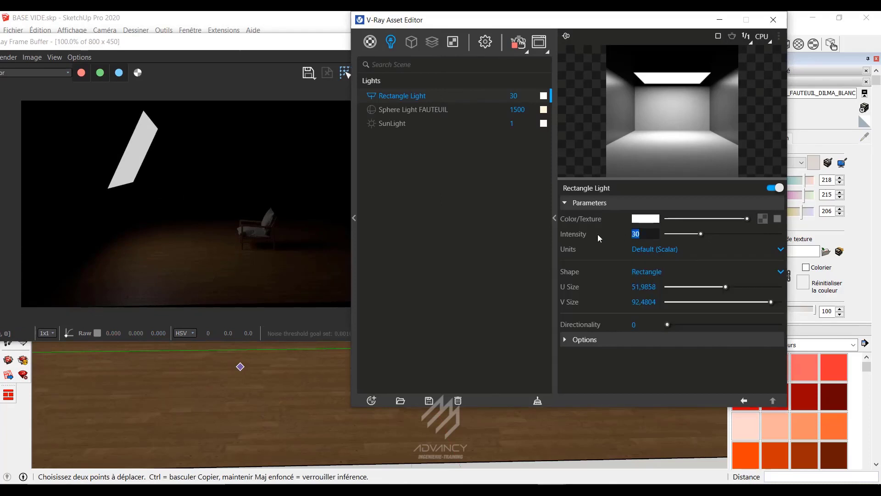
text(500)
key(Return)
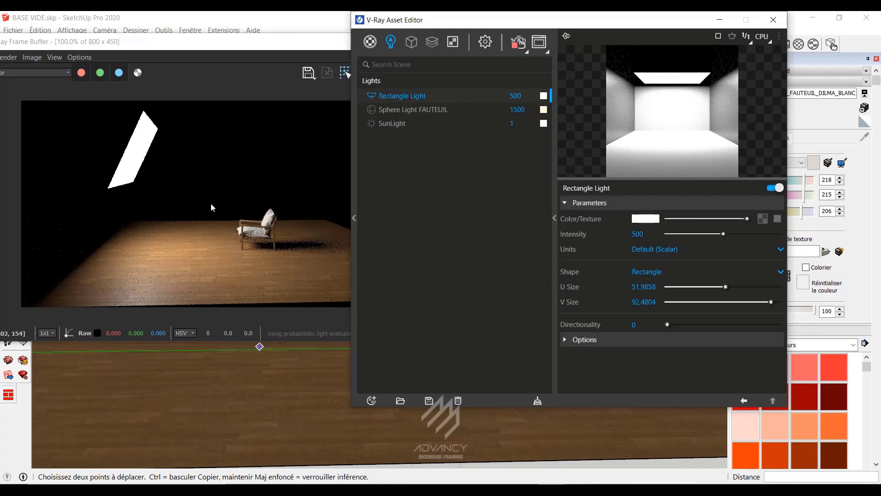
Expand the rectangle light's options and make the light invisible in the render
drag(601, 21, 653, 22)
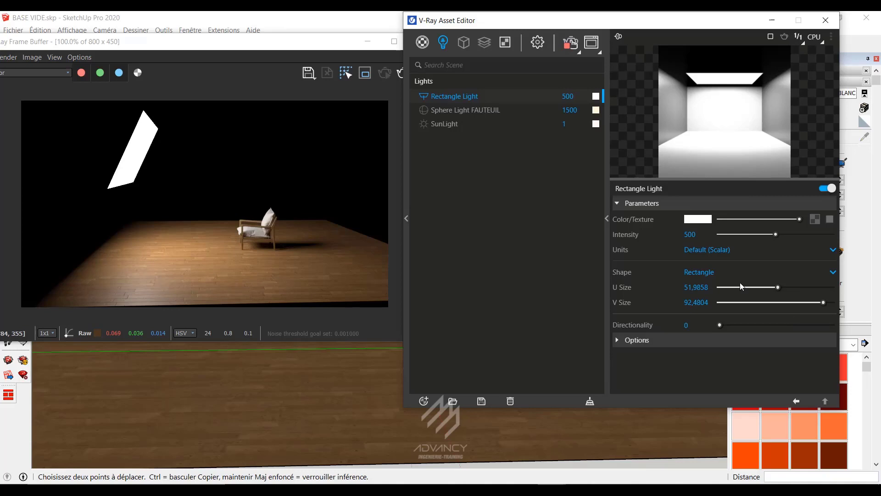
click(638, 340)
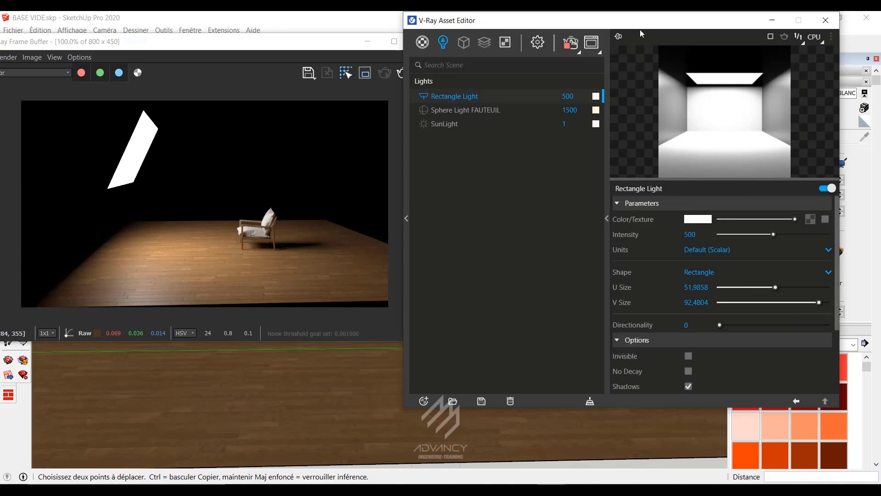
drag(640, 20, 604, 20)
scroll(716, 369, down, 3)
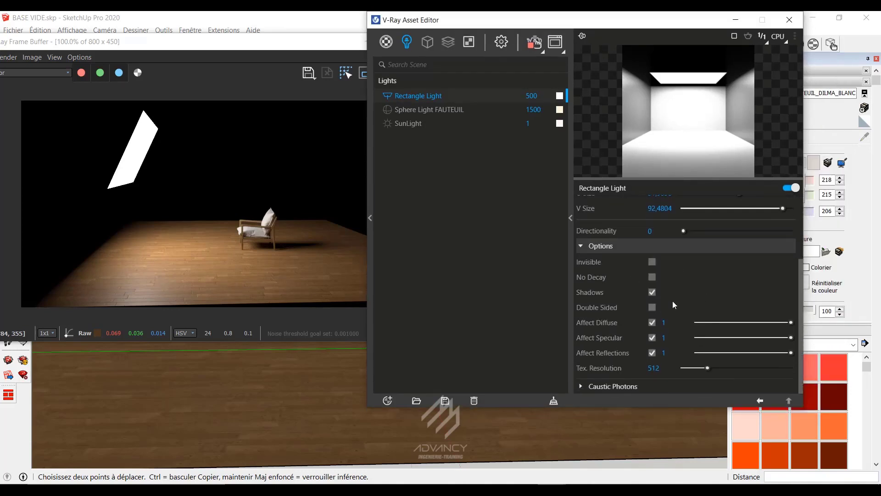
click(653, 262)
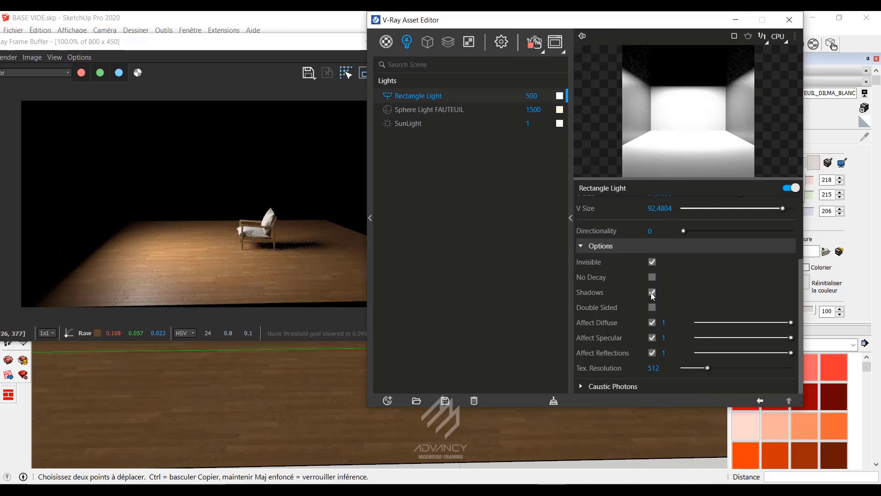
Compare the render with the rectangle light's Double Sided option enabled and disabled, leaving it disabled
click(652, 307)
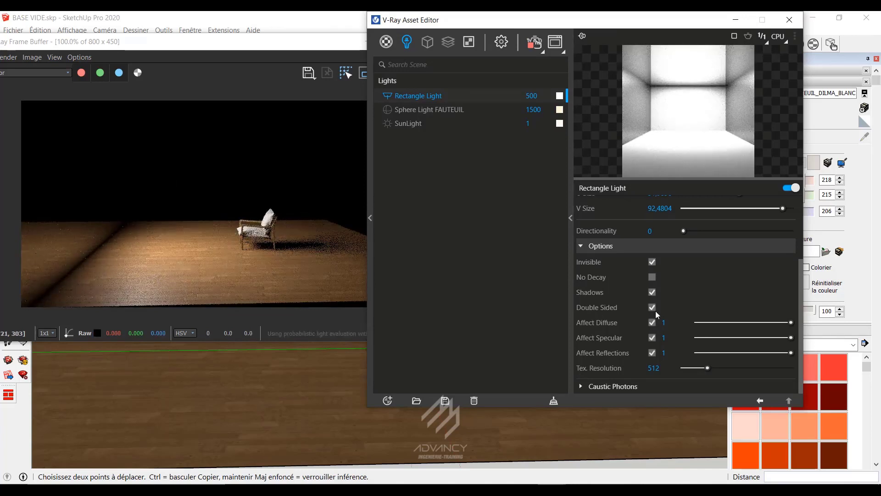
click(654, 307)
drag(181, 44, 168, 256)
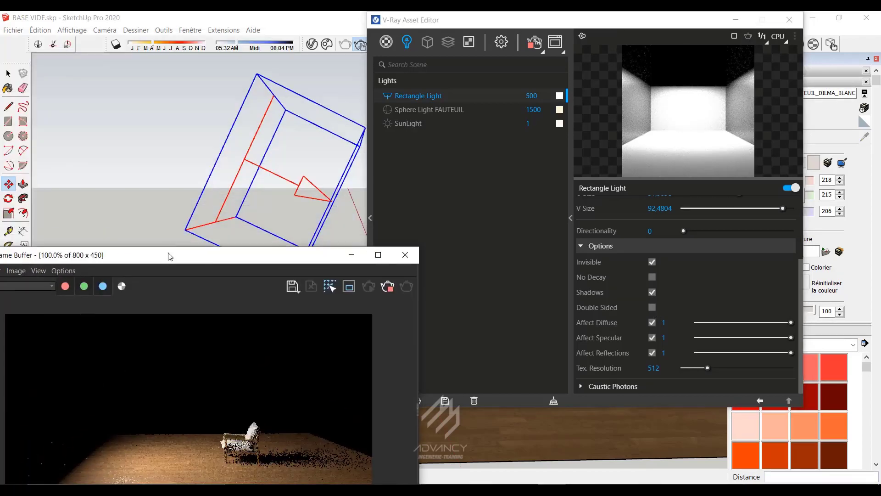
drag(247, 257, 251, 102)
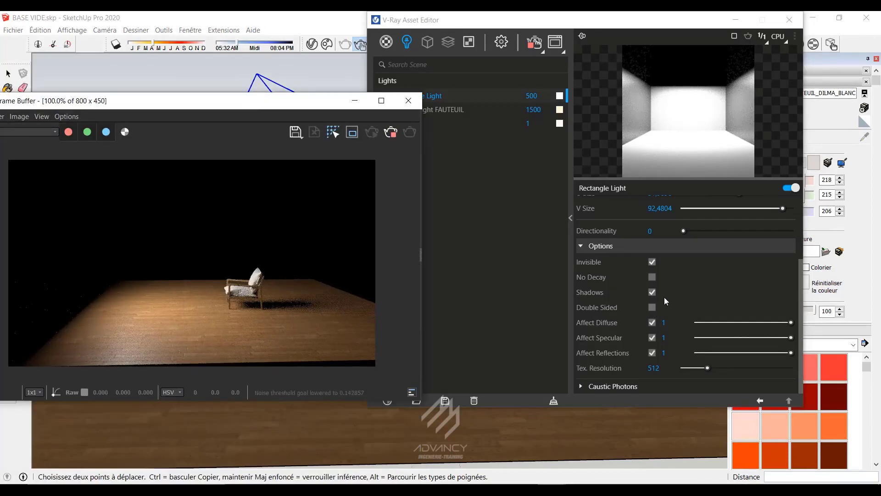
click(653, 308)
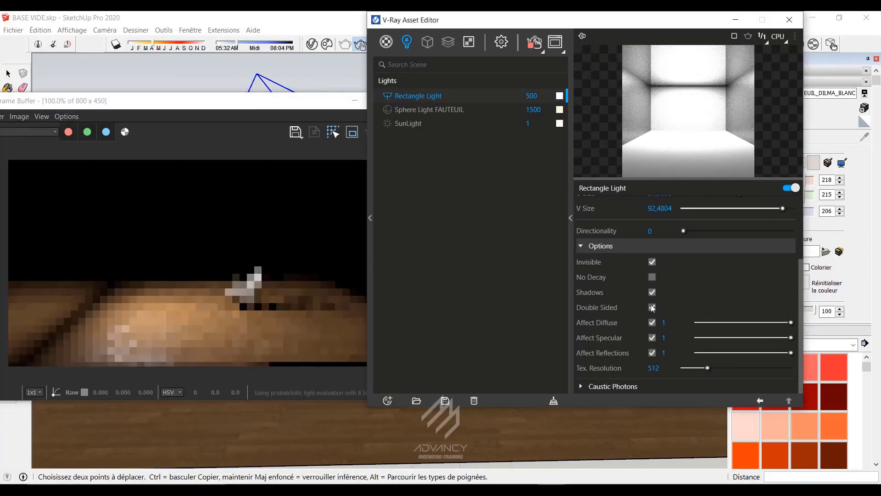
click(653, 307)
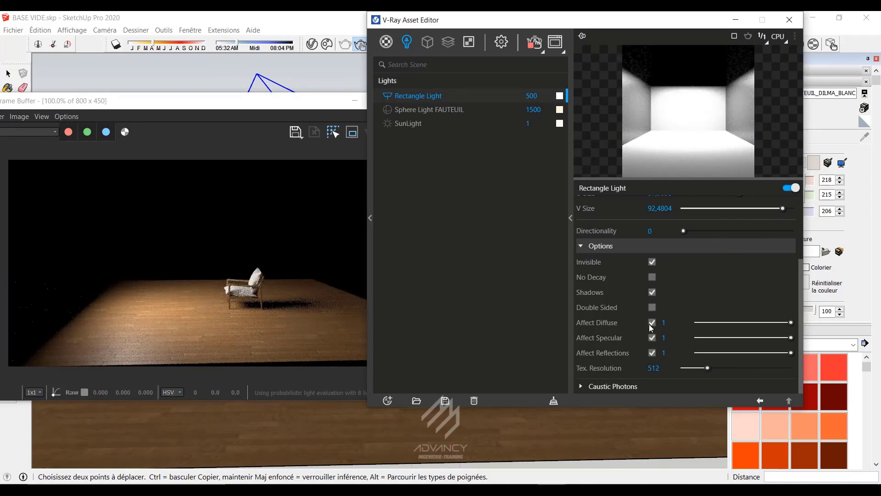
Try the rectangle light's Affect Specular and Affect Reflections at 0.1, and restore both to 1
click(706, 337)
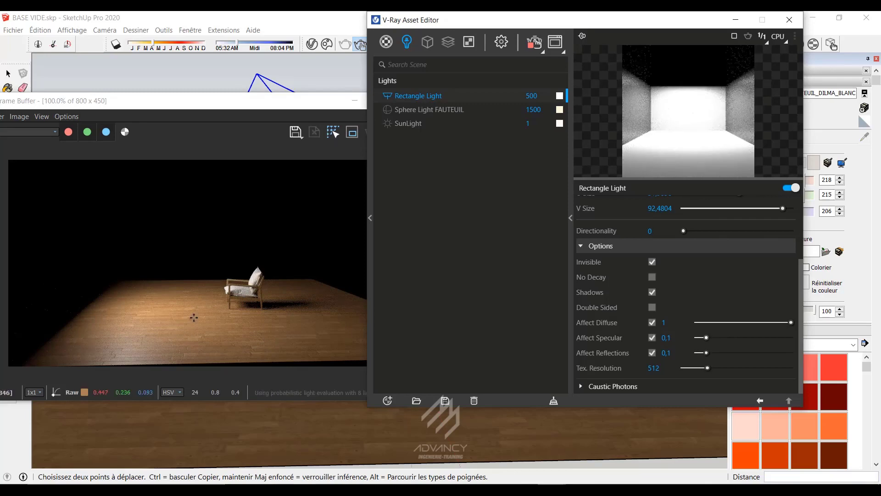
drag(707, 337, 792, 337)
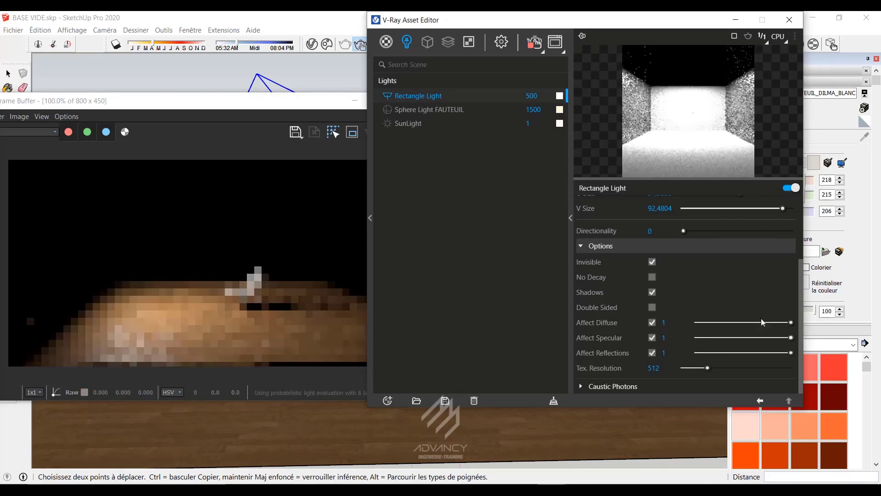
Stop the interactive render and close both the V-Ray Asset Editor and the frame buffer
click(533, 42)
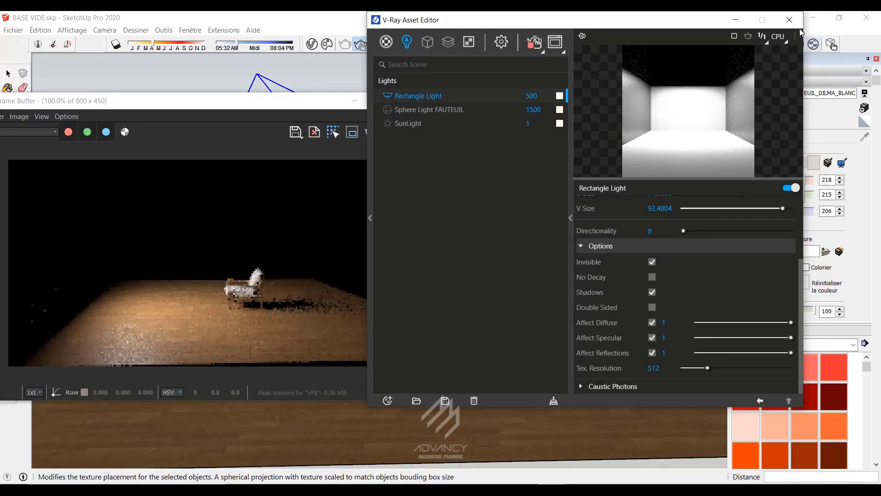
click(790, 19)
click(408, 101)
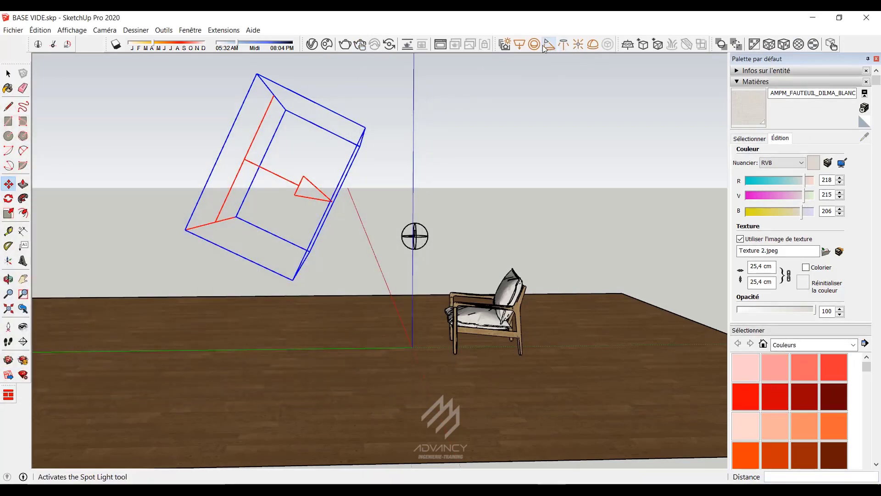
Place a V-Ray spot light on the floor in front of the armchair and select it
click(550, 44)
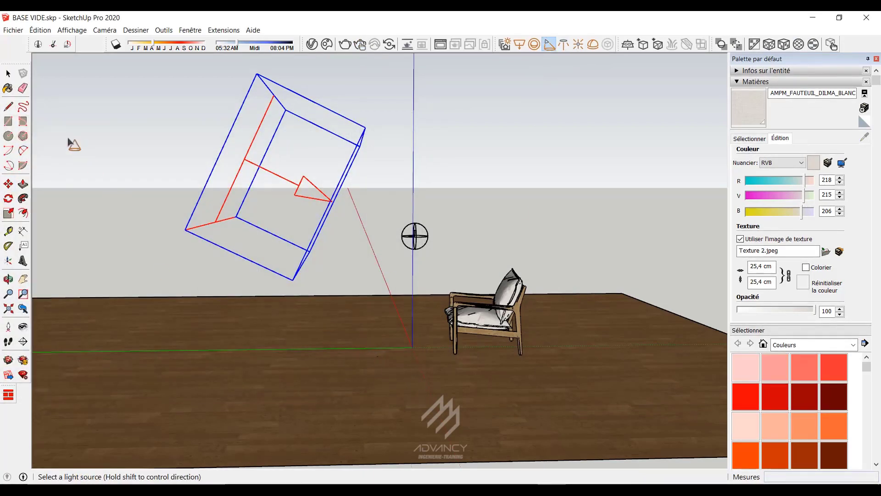
click(8, 74)
middle_drag(294, 404, 417, 381)
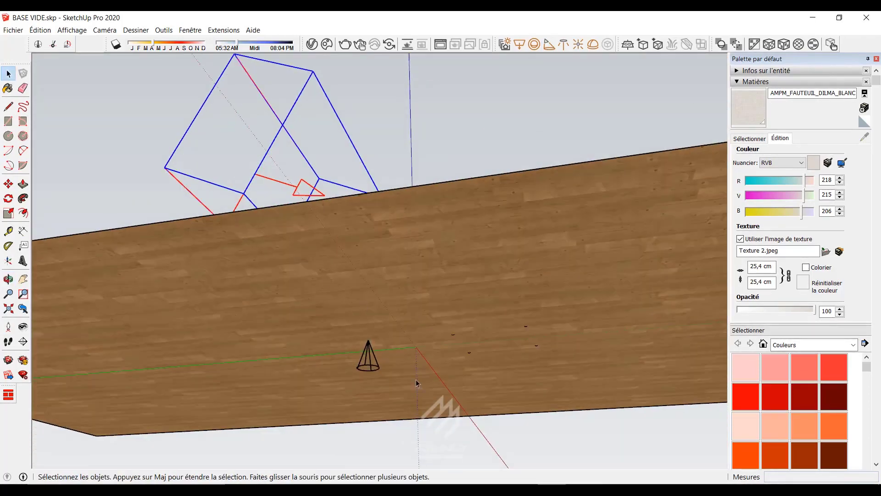
mouse_move(370, 365)
middle_down()
mouse_move(368, 407)
mouse_move(369, 365)
middle_up()
click(369, 365)
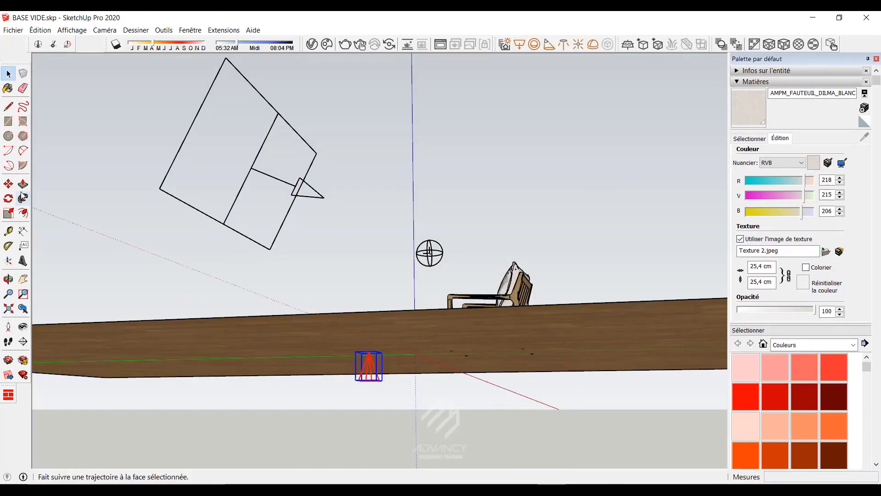
Move the spot light straight up by about 167.7 cm so it hangs above the floor in front of the armchair
click(8, 184)
middle_drag(186, 213, 386, 289)
click(386, 289)
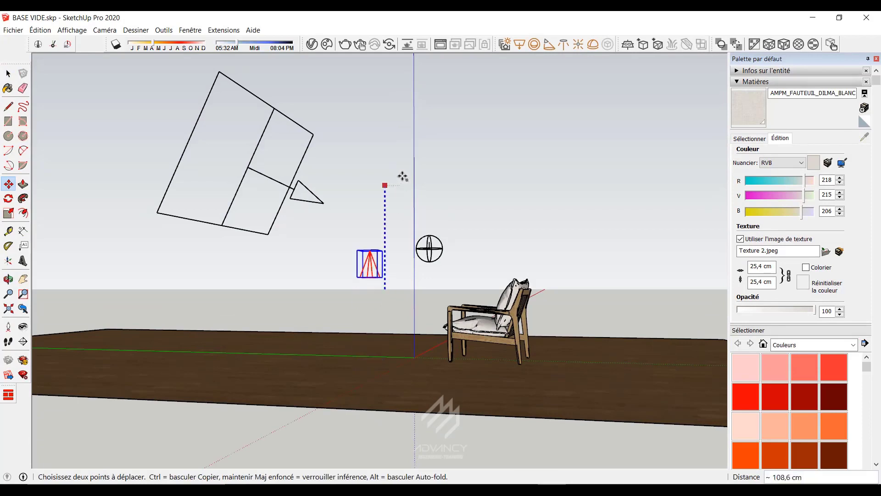
click(407, 130)
Open the V-Ray Asset Editor on the spot light, start an interactive render and arrange the editor and frame buffer side by side
click(312, 44)
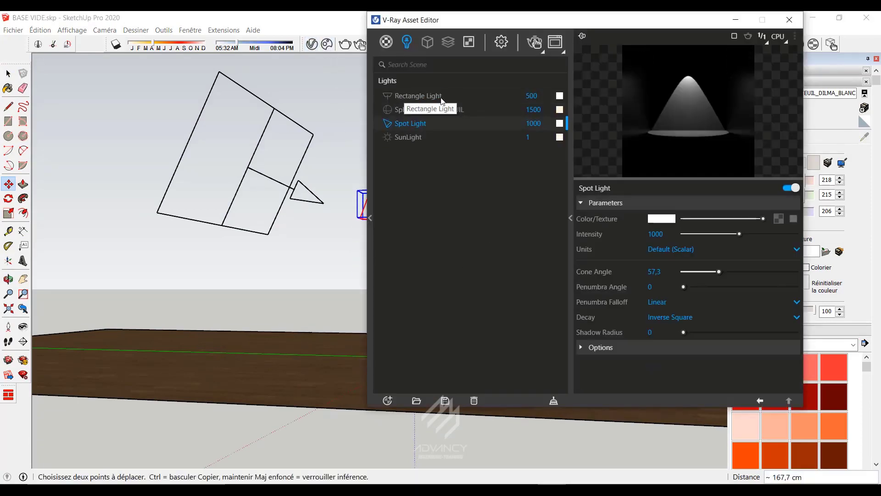
click(650, 234)
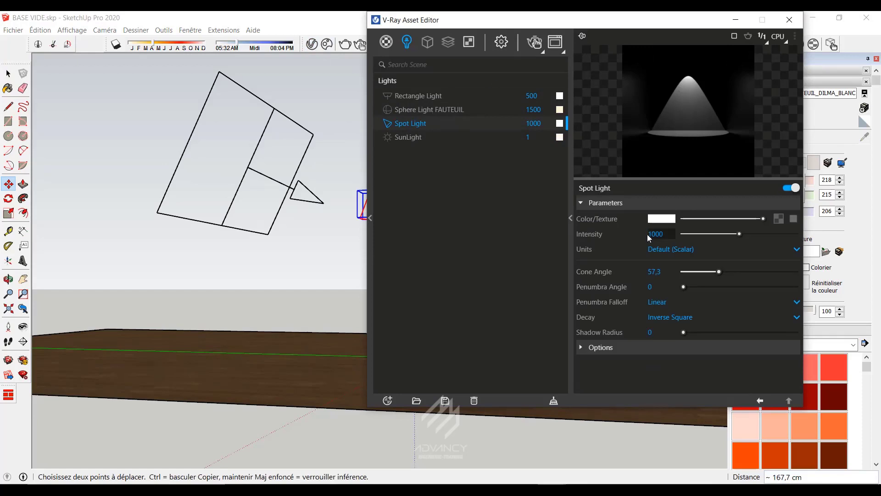
drag(666, 233, 610, 234)
drag(420, 20, 458, 60)
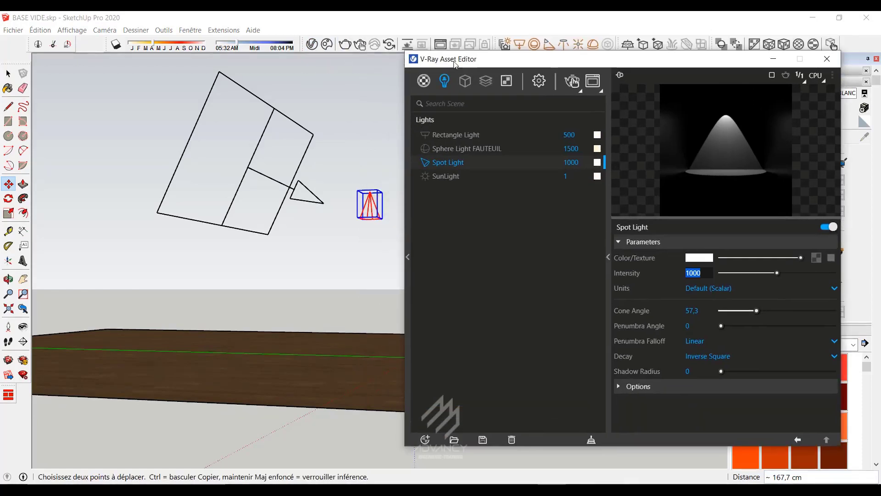
click(361, 45)
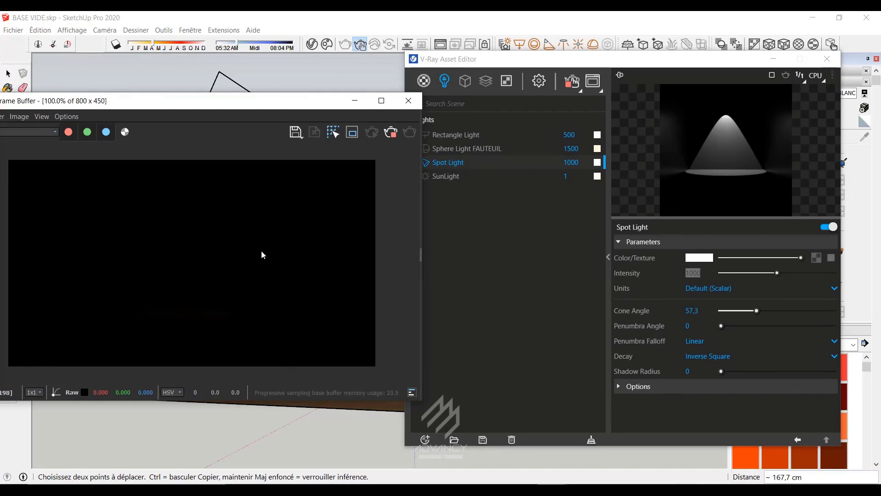
drag(267, 103, 164, 69)
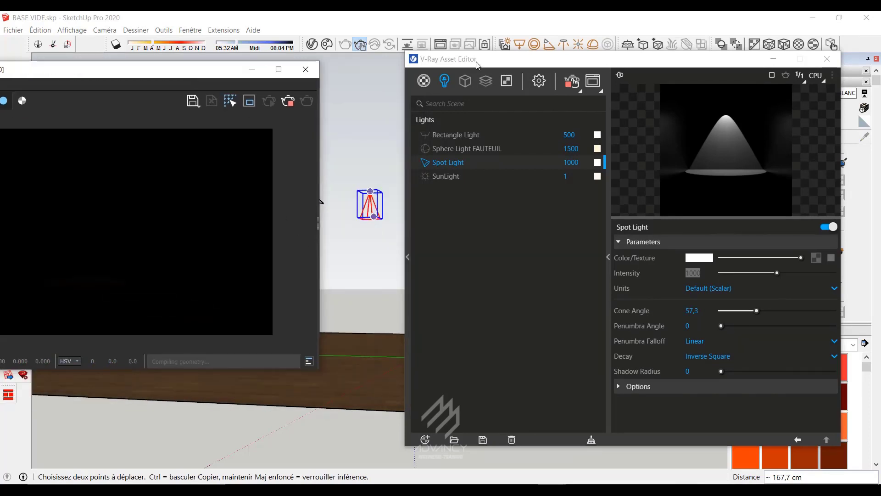
drag(481, 61, 519, 59)
drag(192, 77, 260, 74)
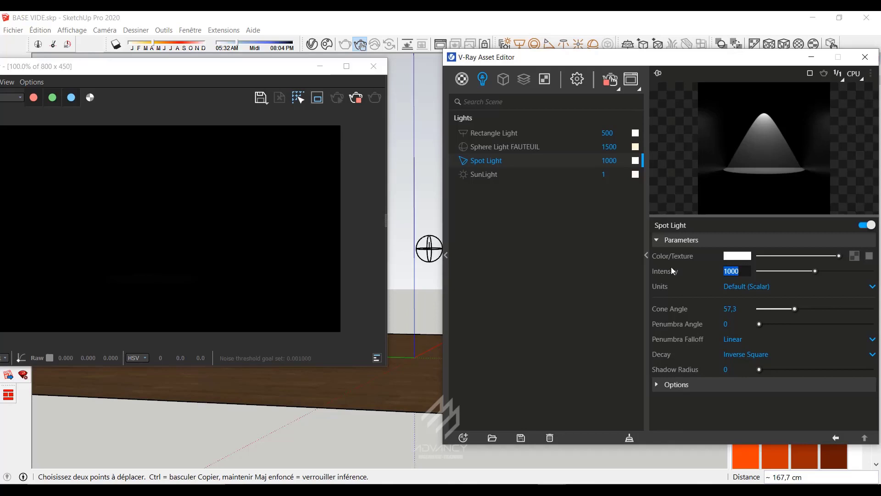
Try the spot light's intensity at 50000 and raise it to 500000, with the render viewing the lit floor and armchair
text(50000)
key(Return)
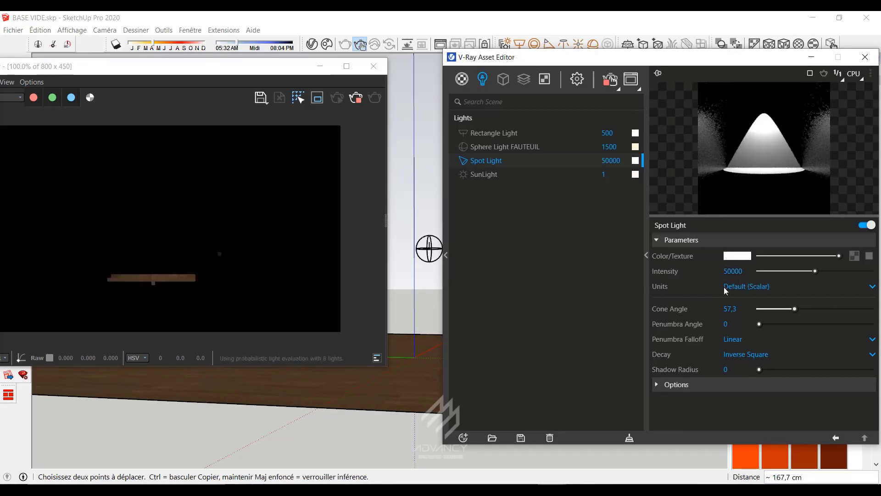
mouse_move(305, 425)
middle_down()
mouse_move(344, 461)
mouse_move(370, 448)
middle_up()
click(743, 271)
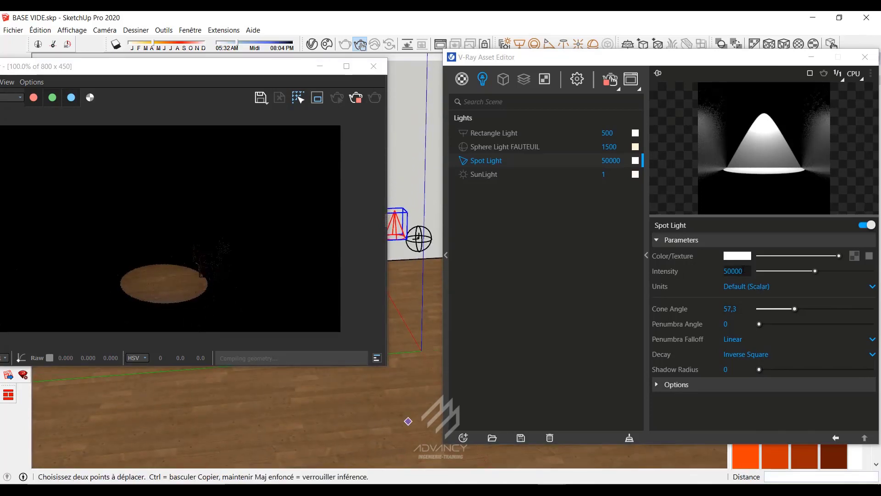
text(0)
key(Return)
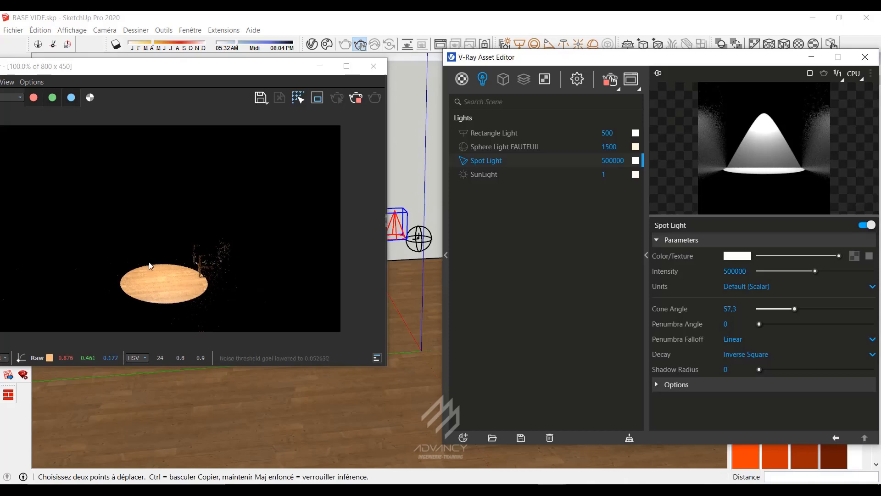
scroll(338, 388, up, 3)
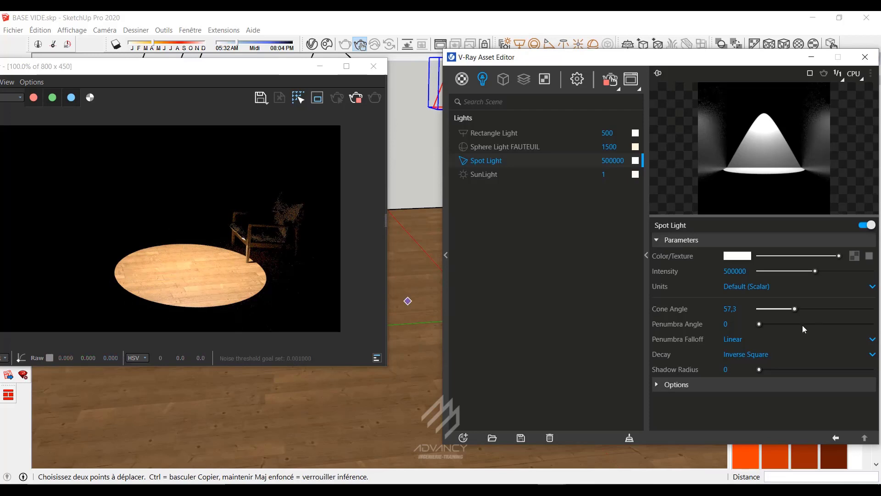
Soften the spot light's edge with a penumbra angle of 36.26 and narrow its cone angle to 27.42
mouse_move(665, 324)
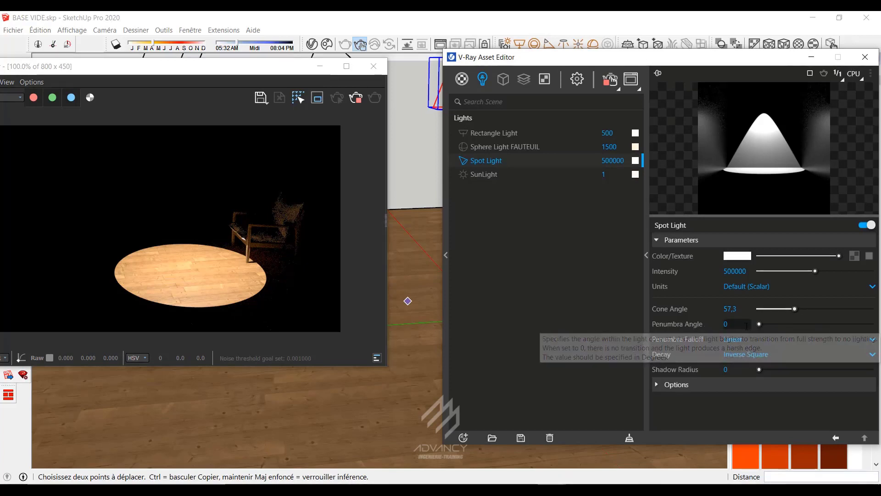
drag(759, 325, 783, 324)
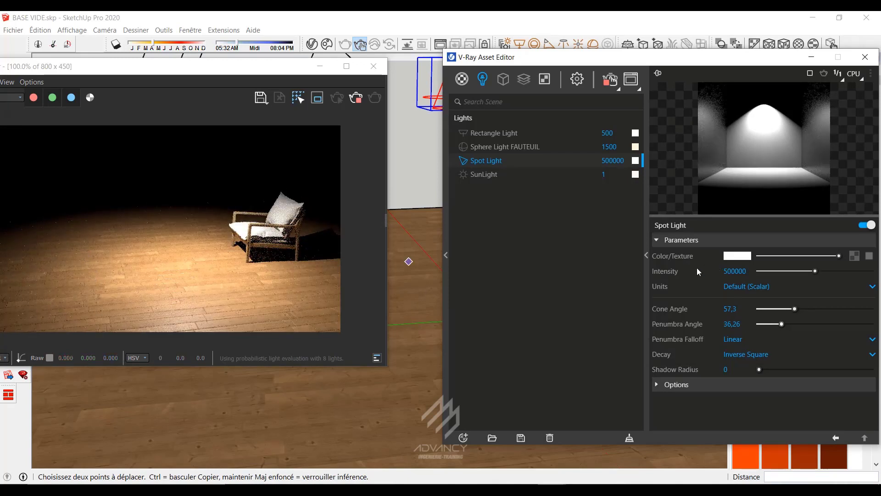
drag(790, 308, 777, 311)
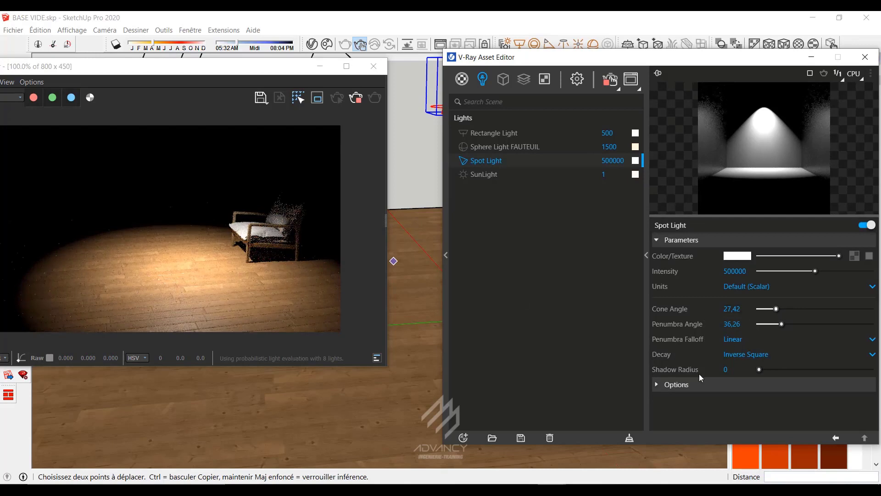
Try a shadow radius of 7, reset it to 0, and compare the No Decay and Inverse modes before restoring Inverse Square
drag(759, 369, 833, 369)
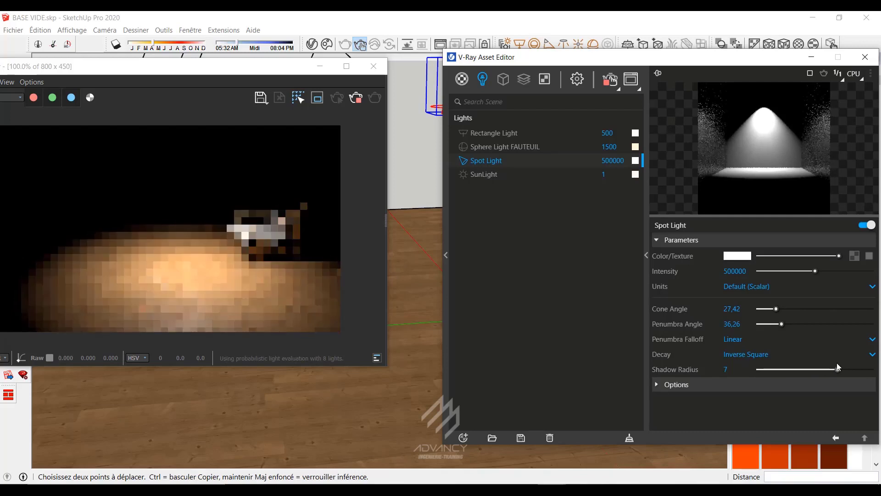
click(743, 356)
click(740, 369)
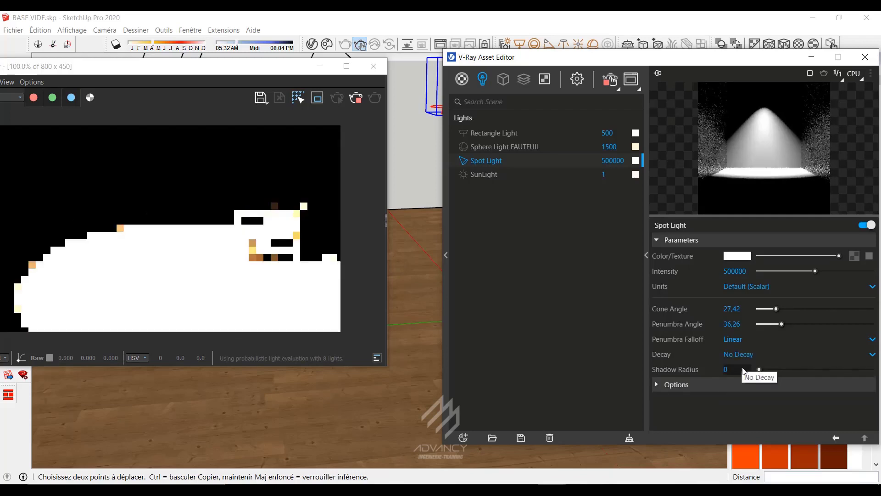
click(750, 358)
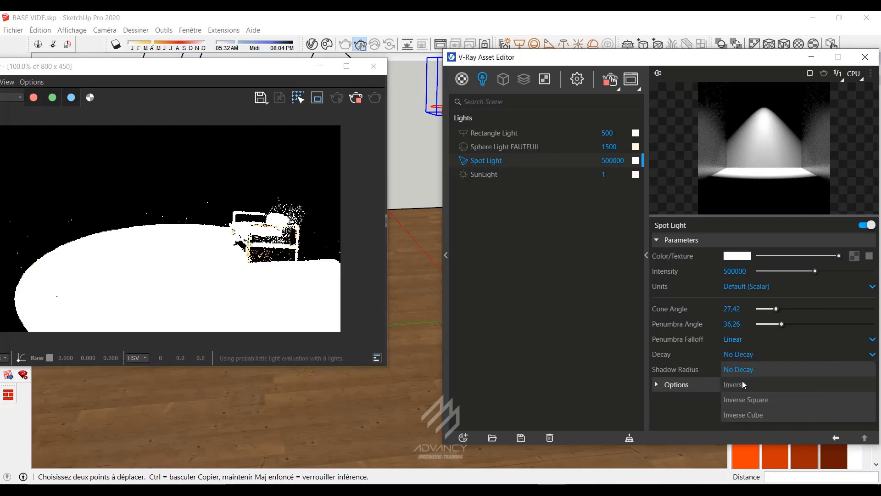
click(742, 381)
click(735, 355)
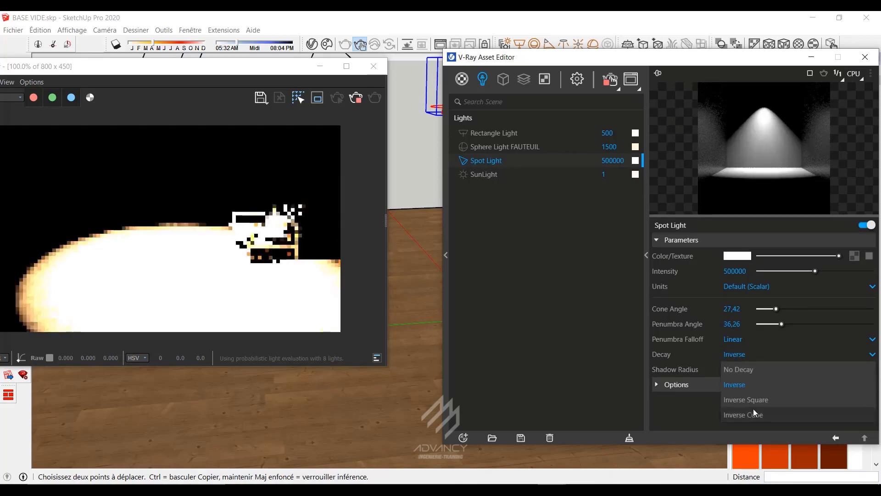
click(761, 399)
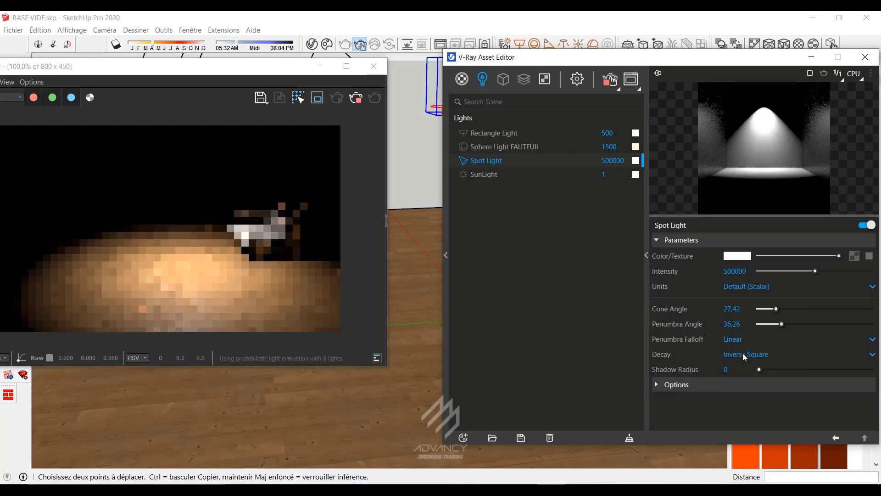
Try the Inverse Cube decay on the spot light with a shadow radius of 6, and return the radius to 0
click(743, 354)
click(748, 414)
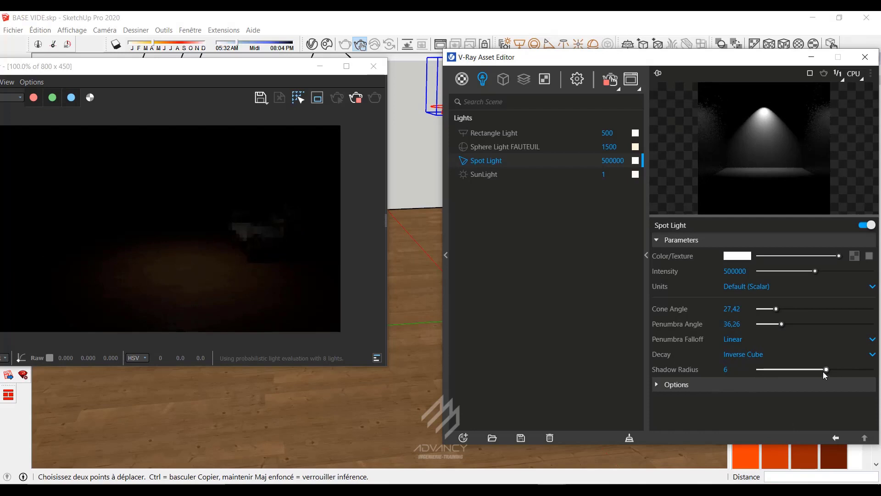
drag(824, 370, 760, 370)
Try the spot light with No Decay, reducing its intensity to 5000 and further to 500
click(743, 357)
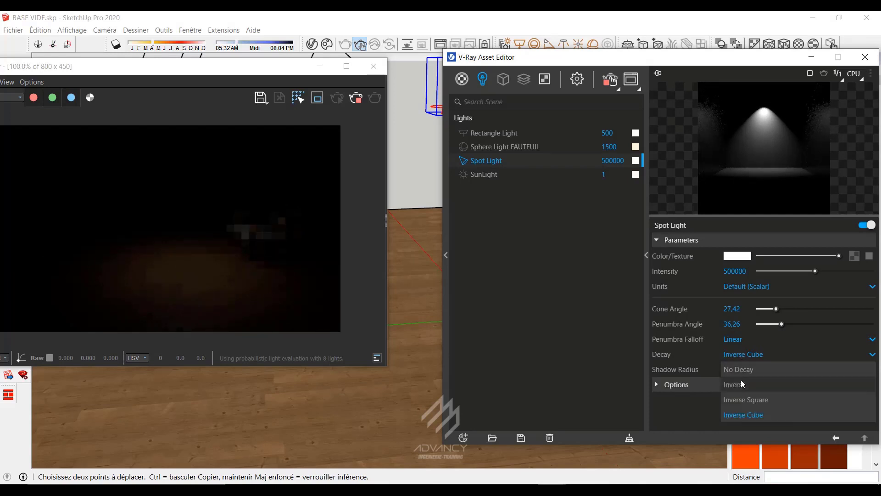
click(744, 366)
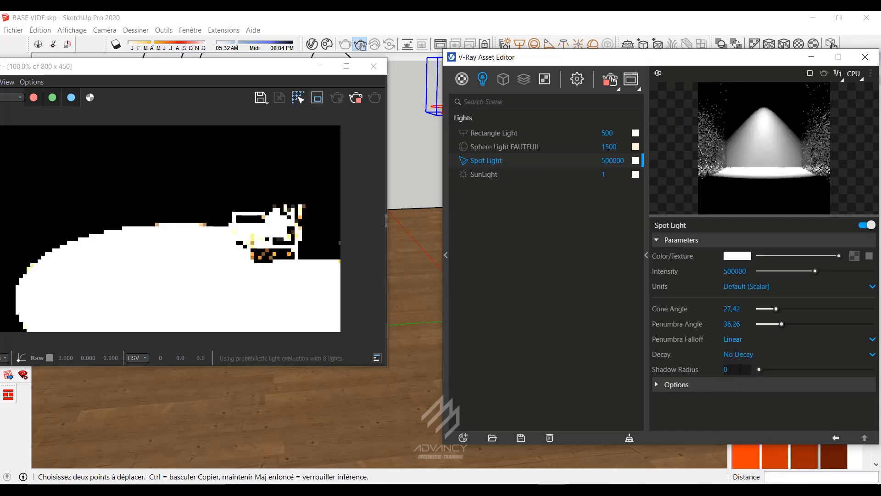
click(749, 271)
key(BackSpace)
key(BackSpace)
key(Return)
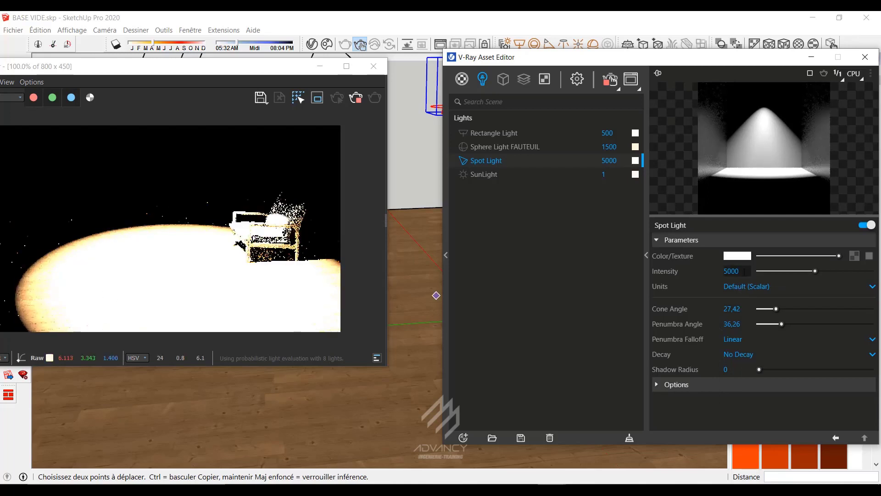
drag(745, 271, 668, 277)
text(500)
key(Return)
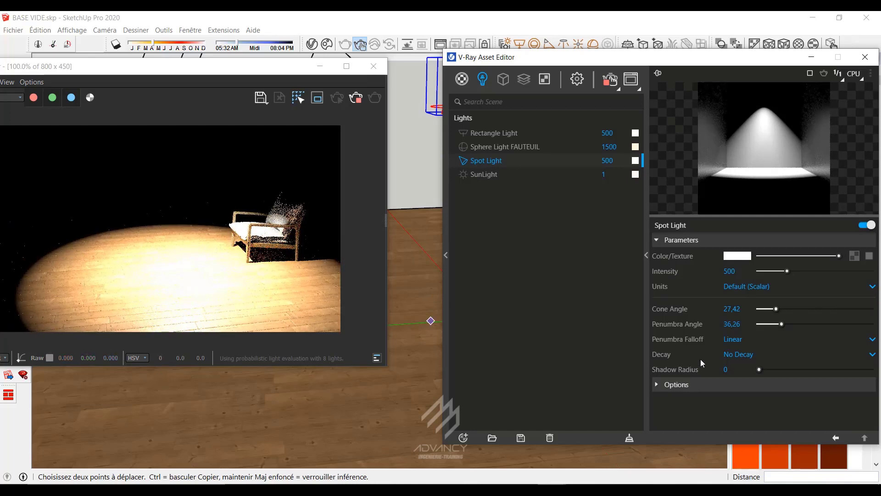
Restore the spot light's Inverse Square decay and raise its intensity through 50000 back to 500000
click(748, 356)
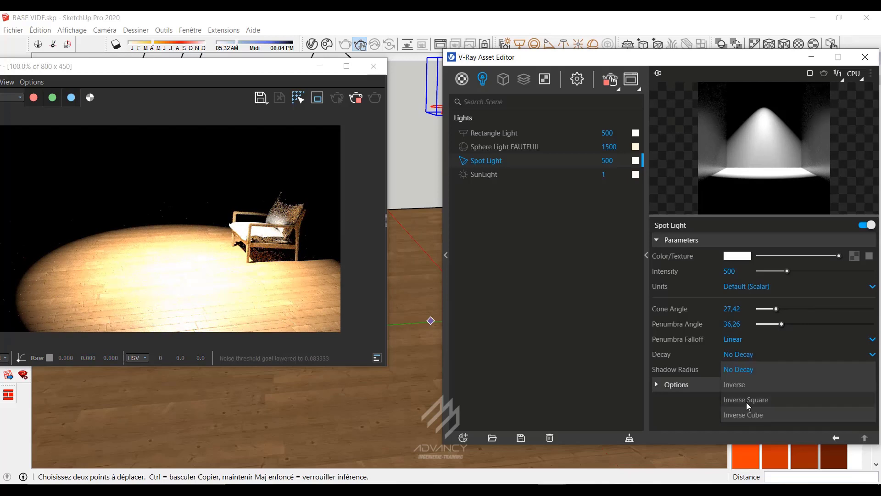
click(747, 400)
click(736, 271)
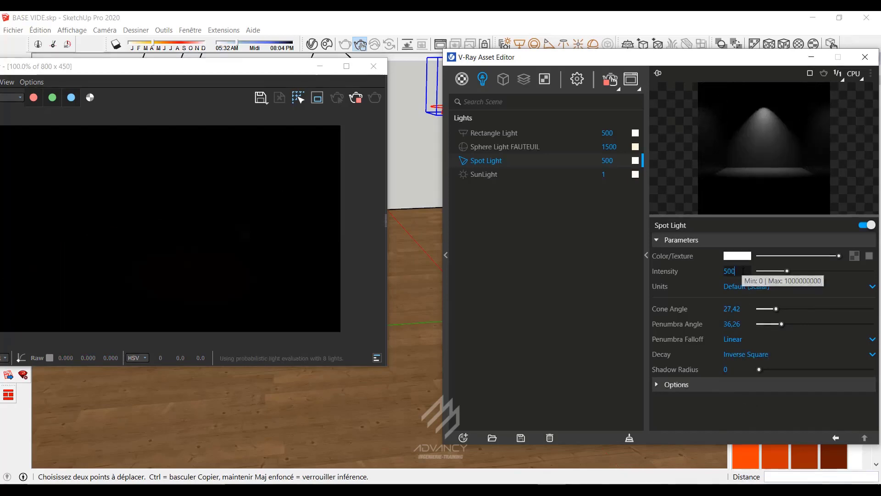
text(00)
key(Return)
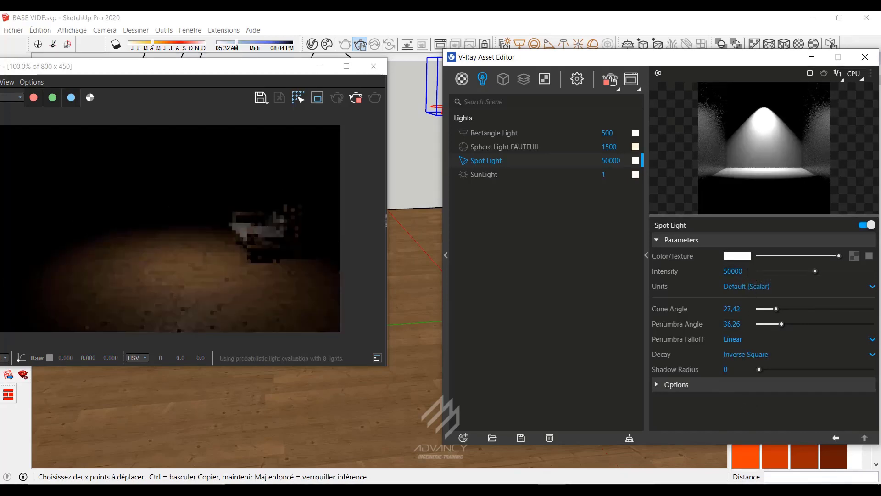
click(748, 271)
text(0)
key(Return)
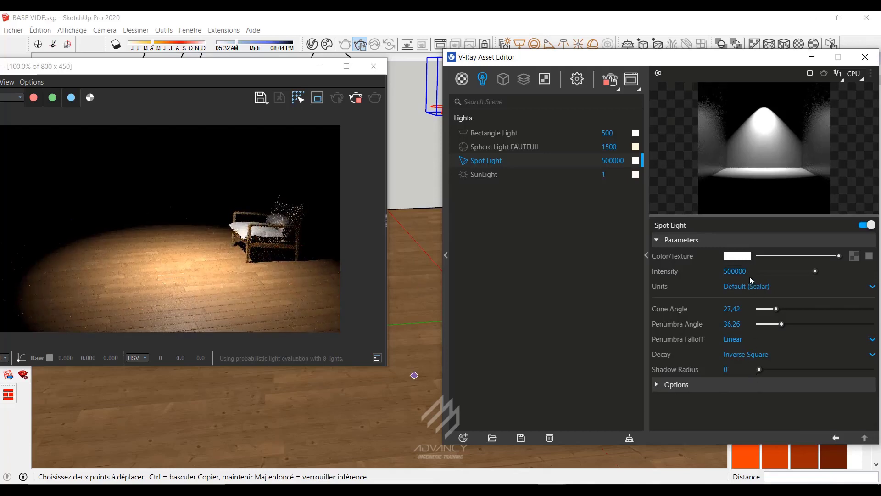
Review the spot light's available intensity units and its angle parameters, and expand its Options section
click(766, 292)
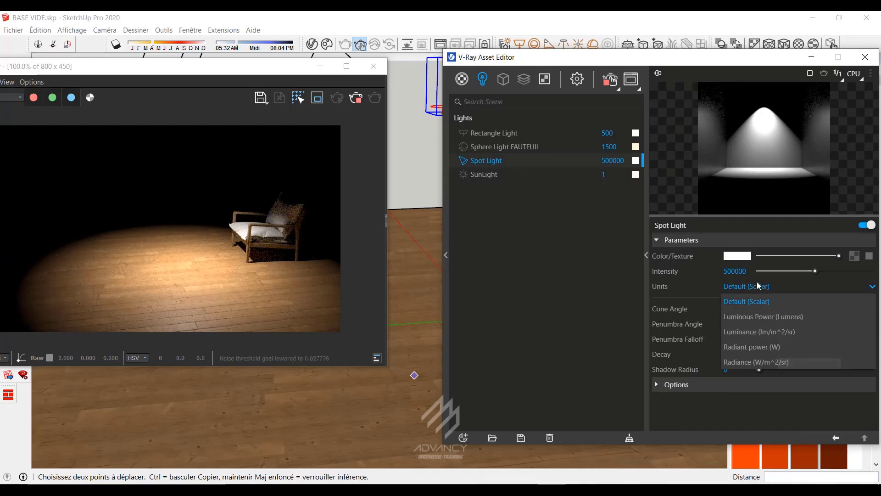
click(748, 271)
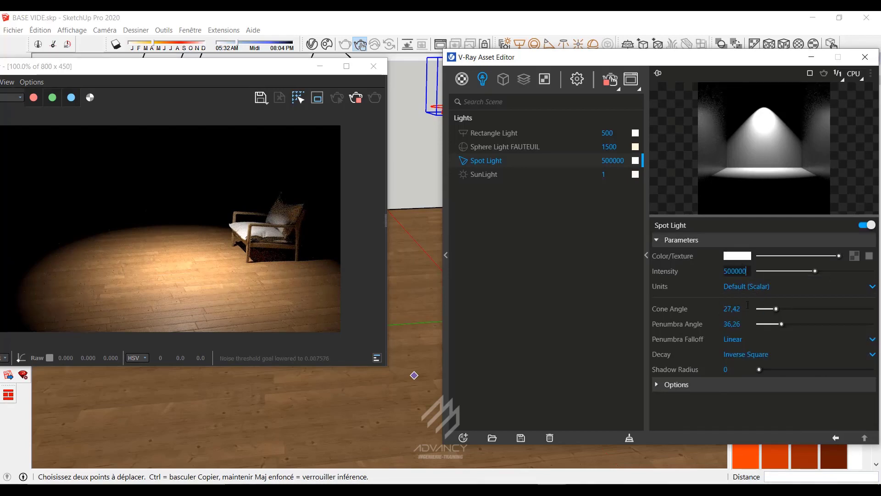
double_click(742, 271)
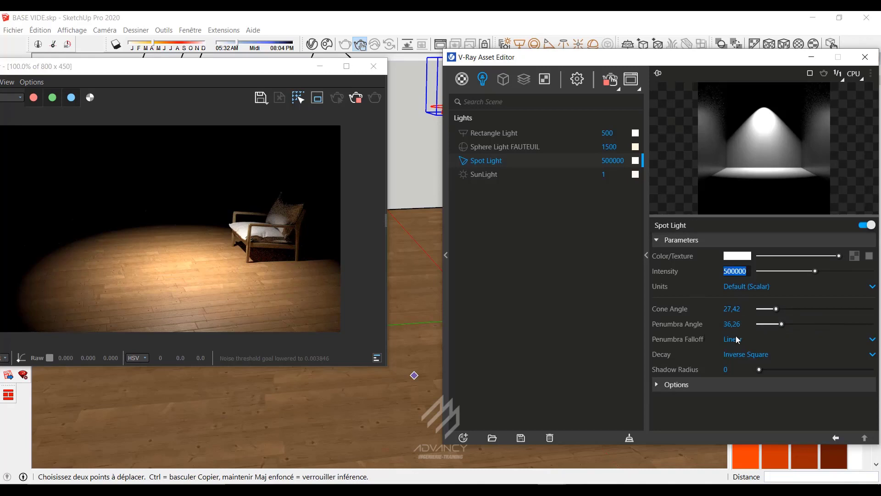
click(744, 309)
click(747, 325)
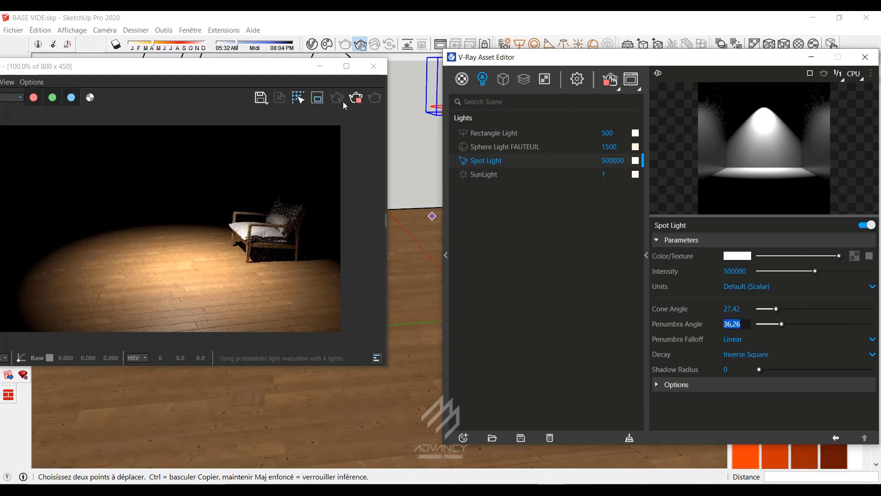
click(674, 385)
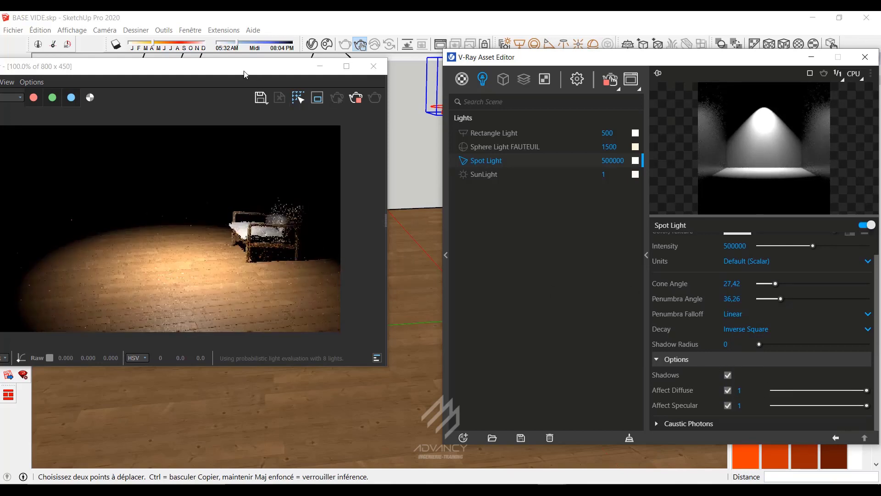
Examine the spot light's effect on the armchair in the interactive render from several viewing angles, and close the asset editor
drag(244, 72, 109, 72)
mouse_move(331, 264)
middle_down()
mouse_move(322, 203)
mouse_move(358, 183)
mouse_move(304, 271)
mouse_move(343, 220)
mouse_move(346, 188)
mouse_move(305, 259)
mouse_move(331, 236)
middle_up()
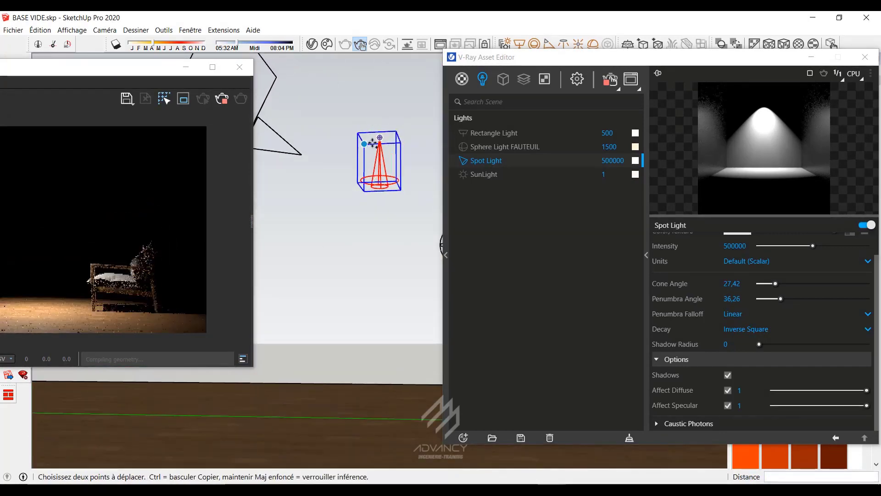
drag(100, 69, 181, 56)
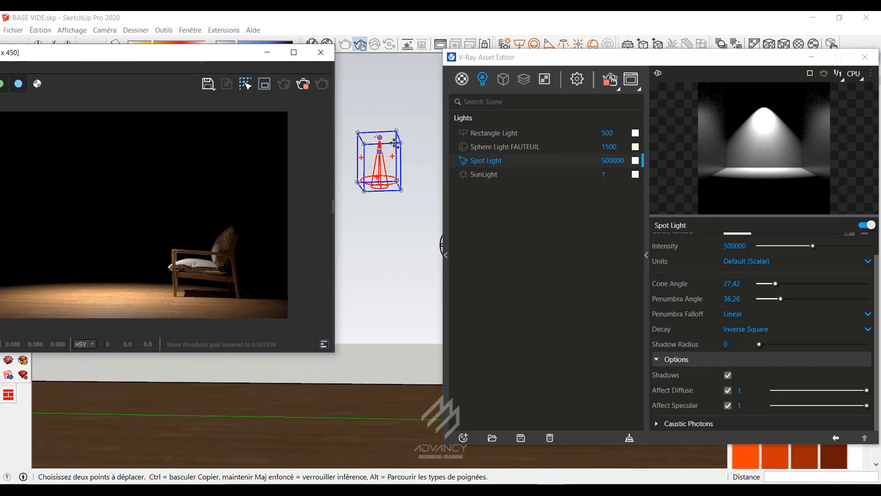
middle_drag(387, 348, 381, 298)
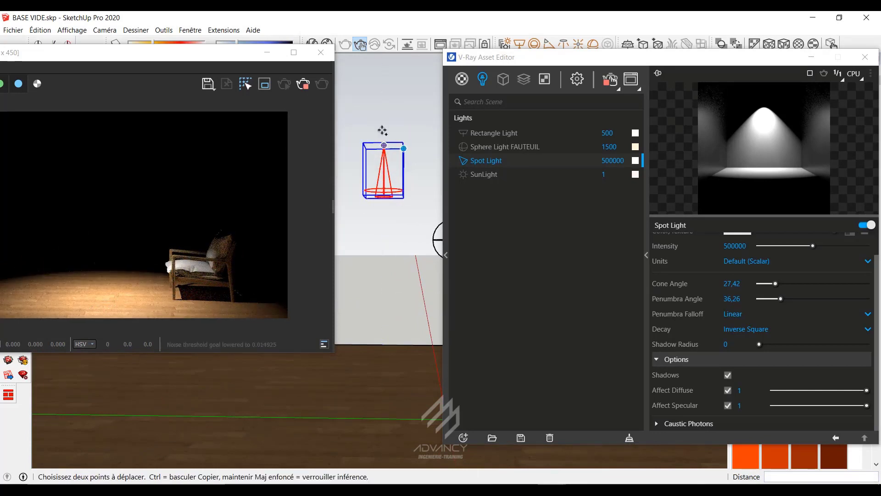
key(q)
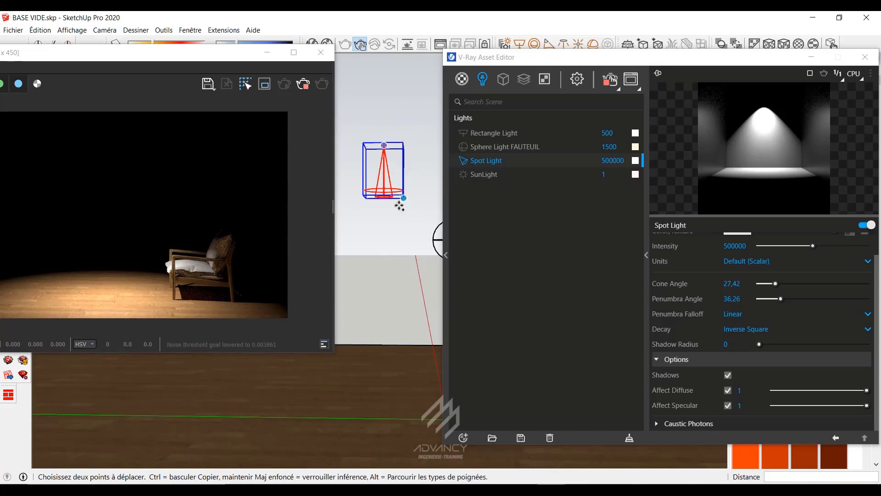
middle_drag(395, 252, 409, 334)
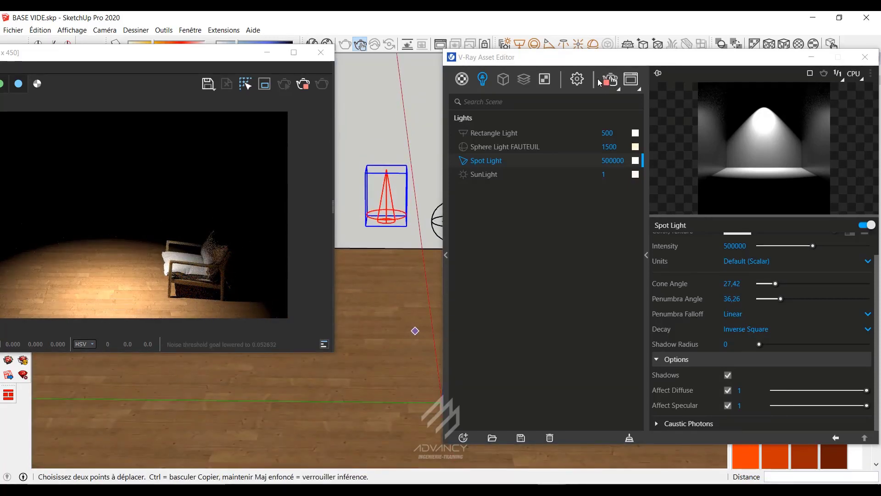
click(859, 60)
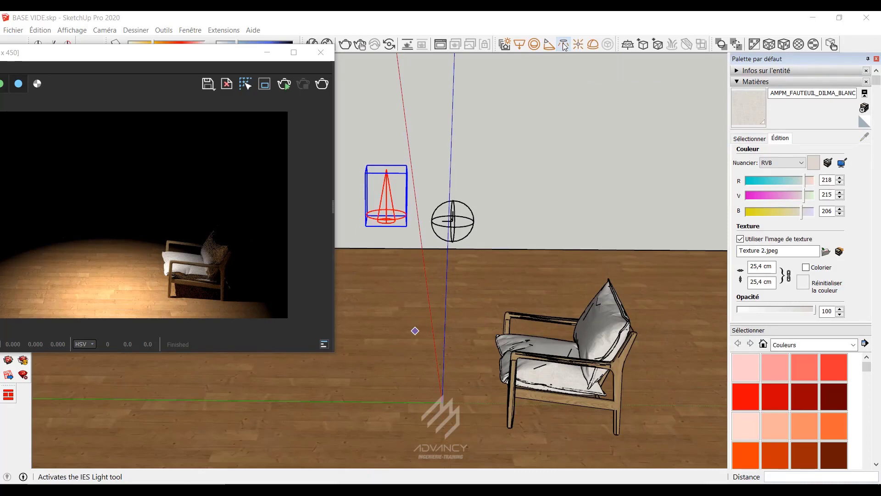
Place a V-Ray omni light in the open space above the armchair, to the side of the sphere light
click(579, 45)
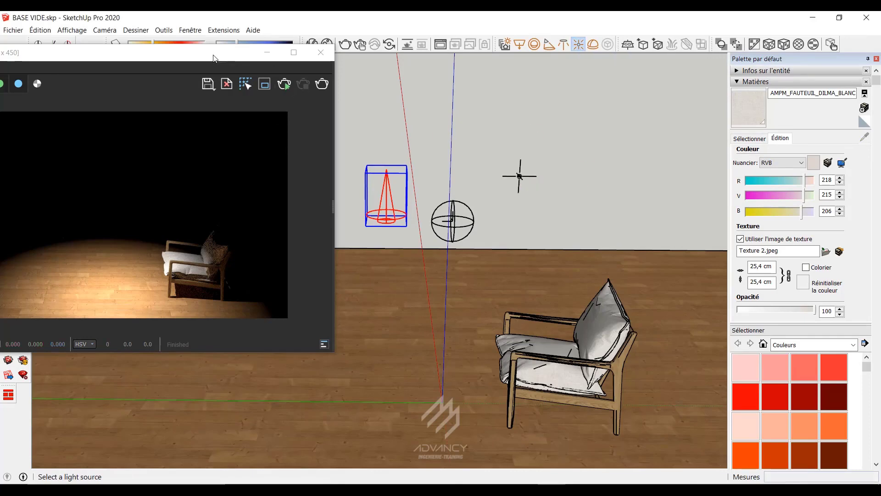
drag(213, 59, 336, 58)
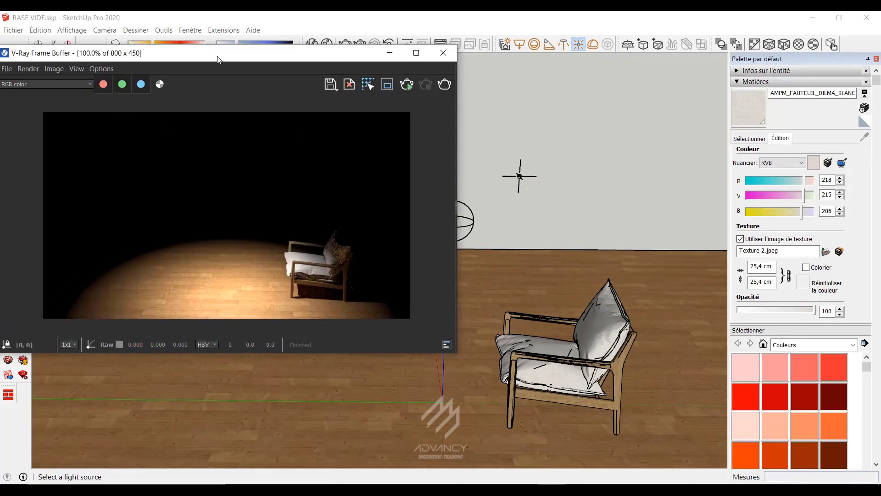
drag(218, 59, 198, 102)
Switch off the spot light, show the omni light's settings and start an interactive render
click(312, 44)
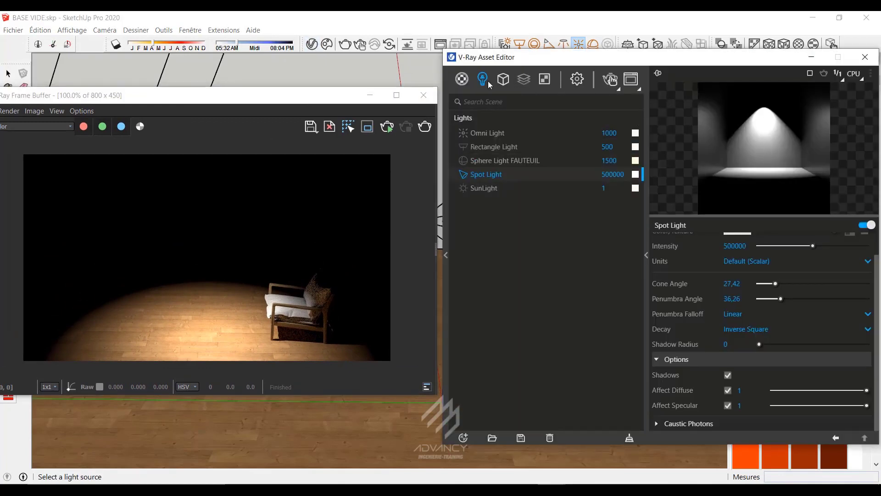
click(463, 175)
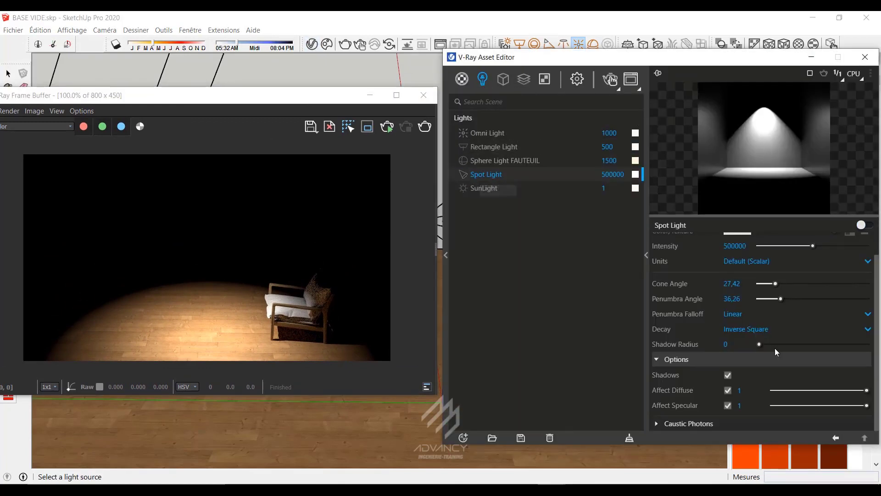
click(503, 133)
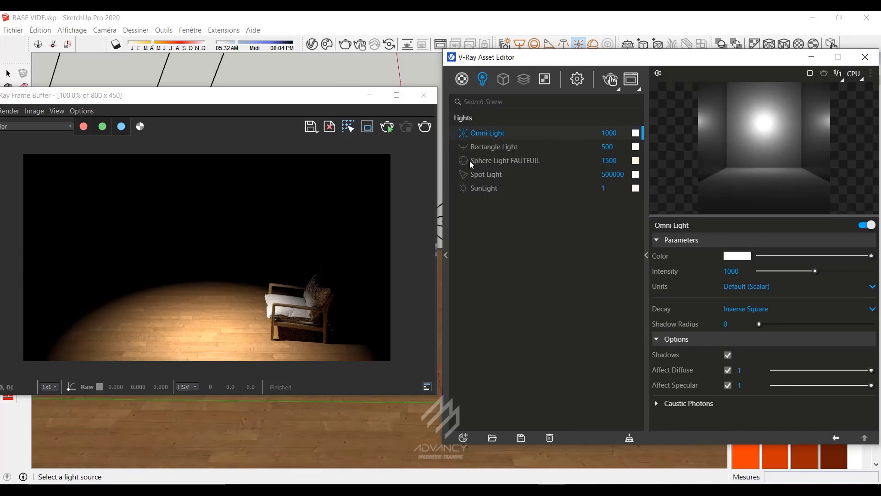
drag(333, 102, 327, 61)
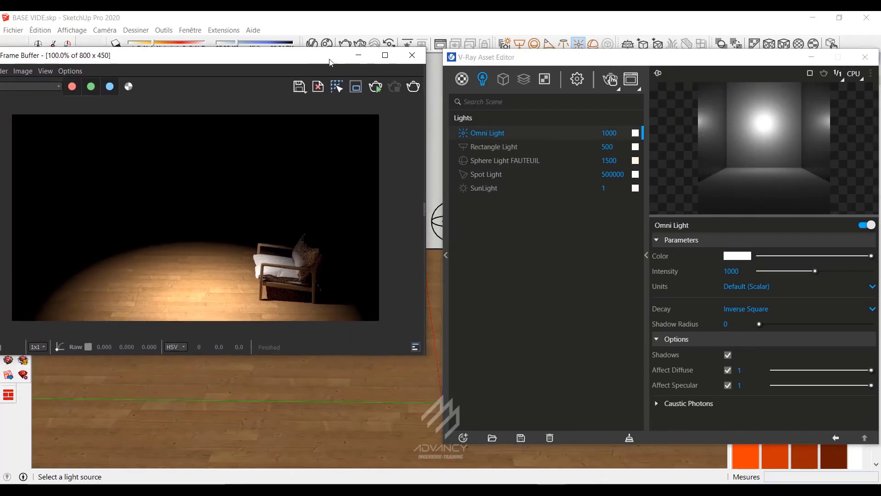
click(377, 87)
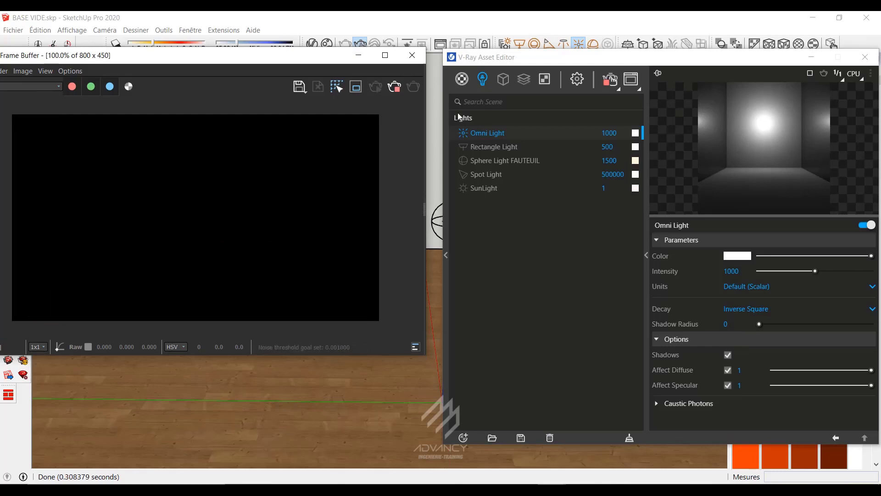
Set the omni light's units to Radiant power (W) and raise its intensity through 100000 to 10000000
click(756, 284)
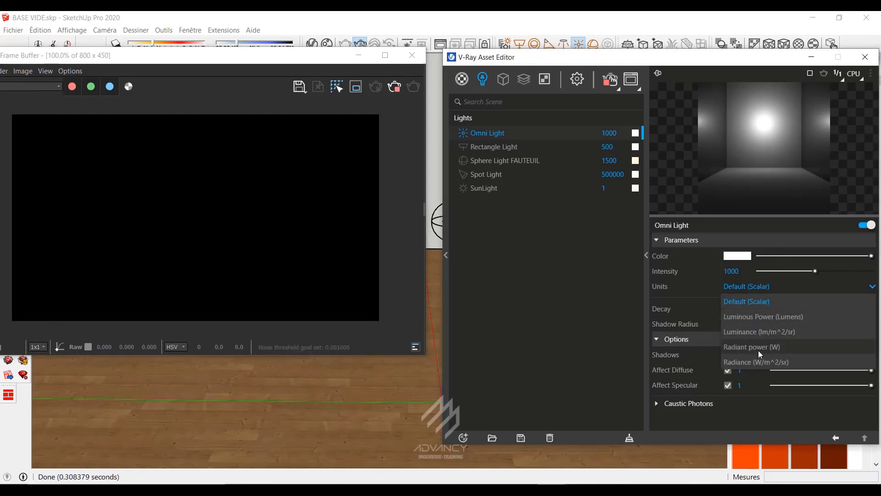
click(758, 347)
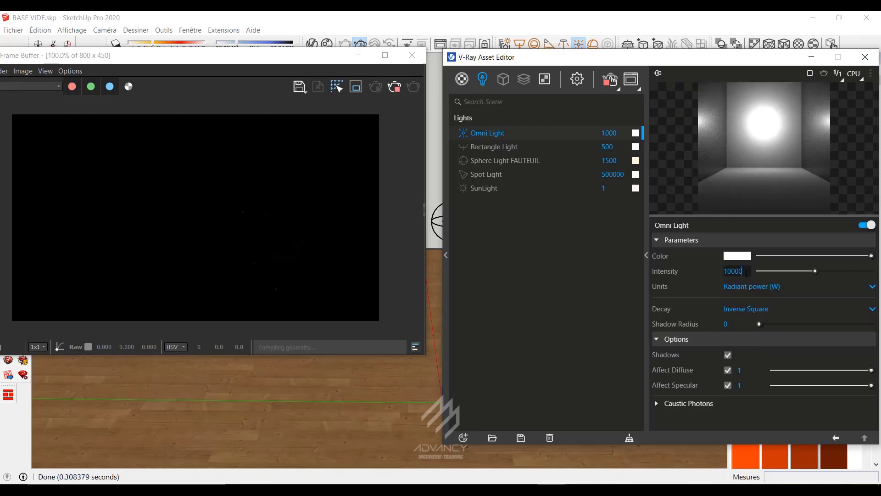
text(00)
key(Return)
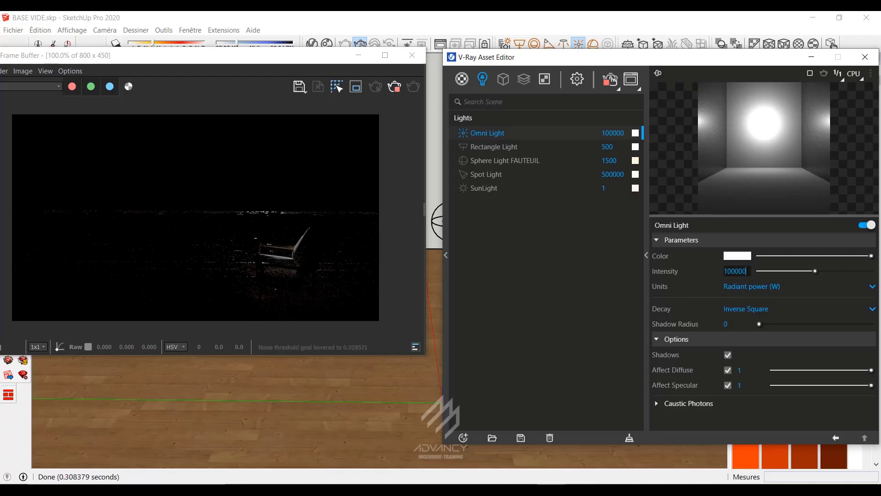
text(00)
key(Return)
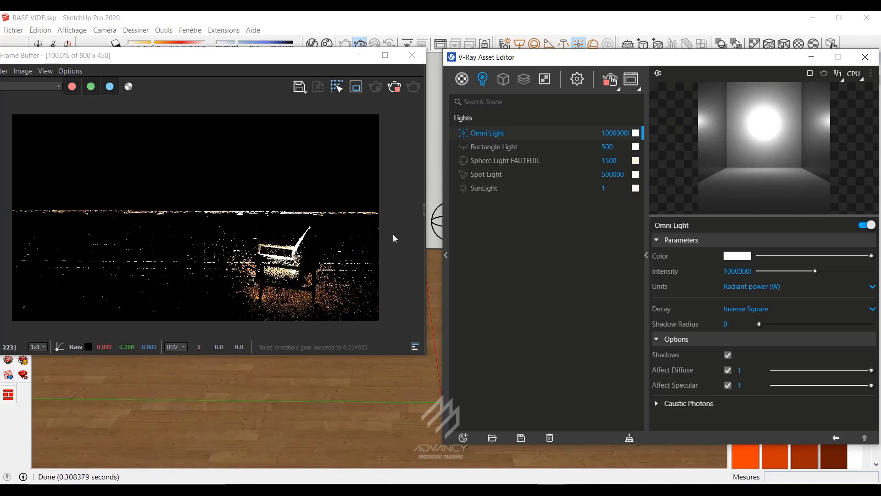
drag(256, 56, 200, 57)
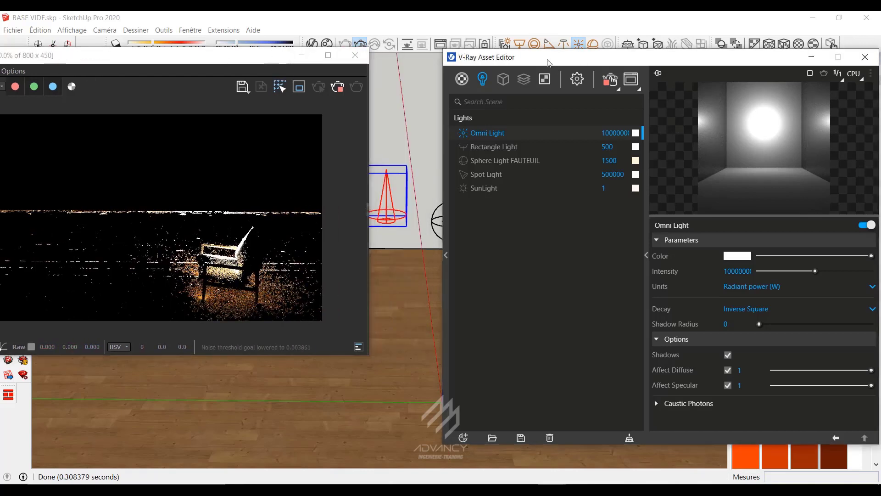
drag(579, 60, 504, 57)
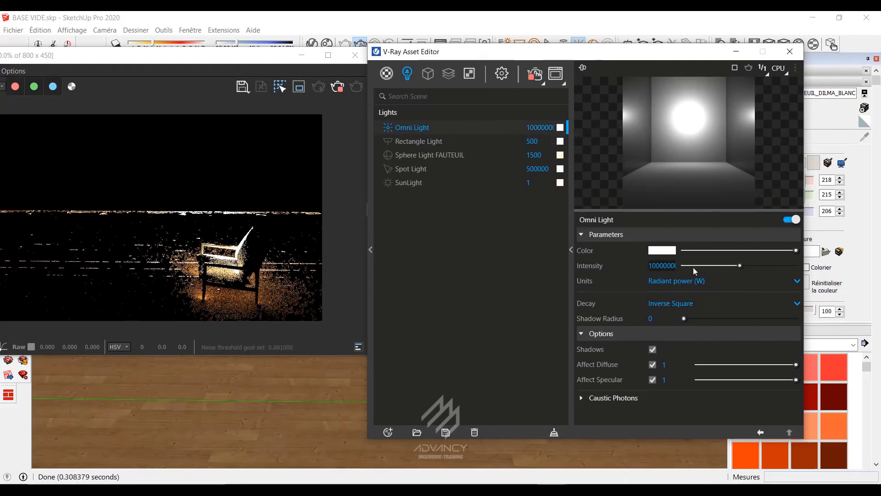
Switch off the omni light and close the render window and the asset editor
click(390, 129)
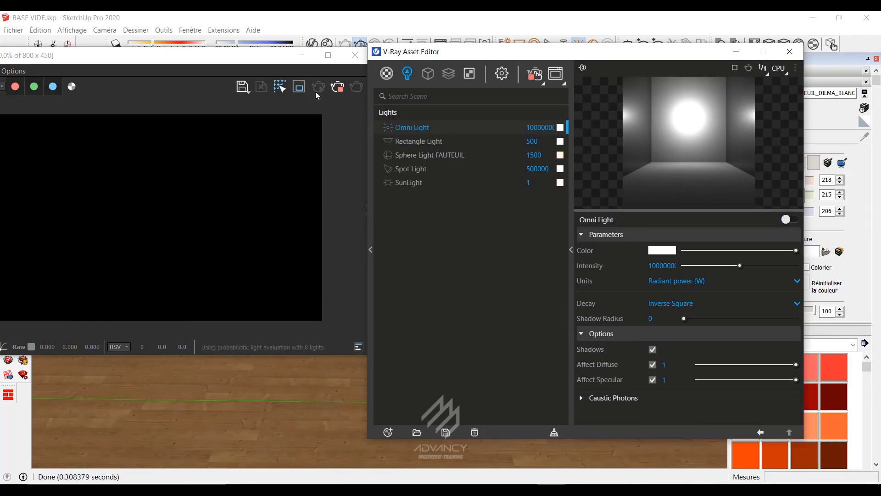
click(356, 55)
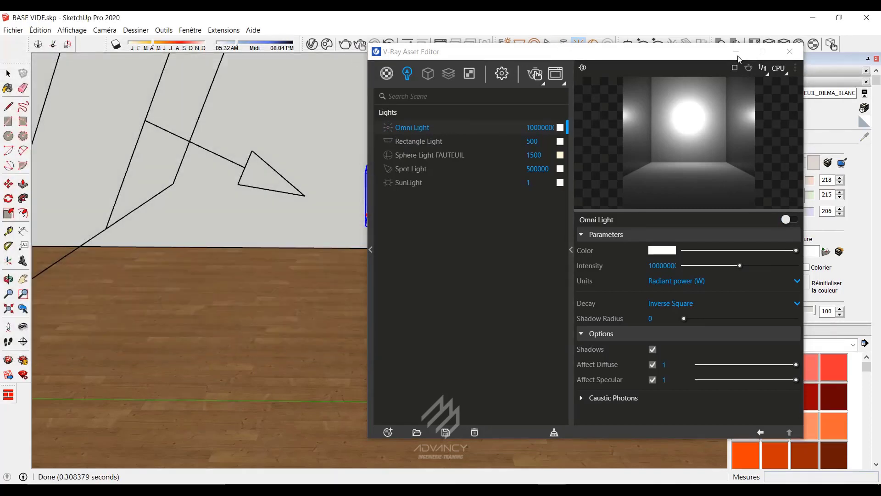
click(790, 52)
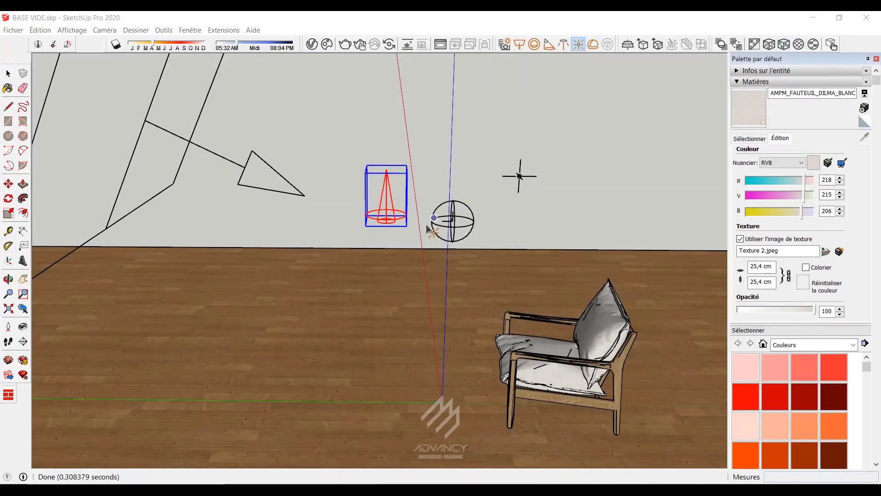